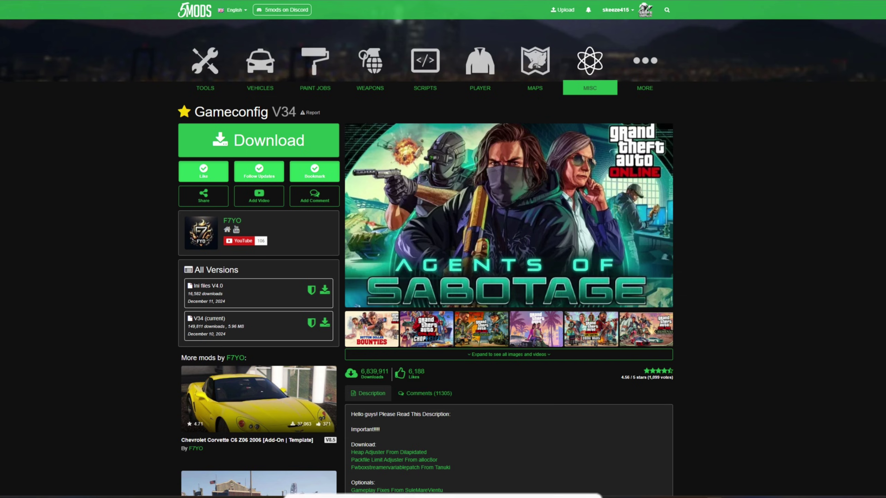
# - Download the Gameconfig files from the All Versions list on 5mods
pyautogui.scroll(-6, 555, 265)
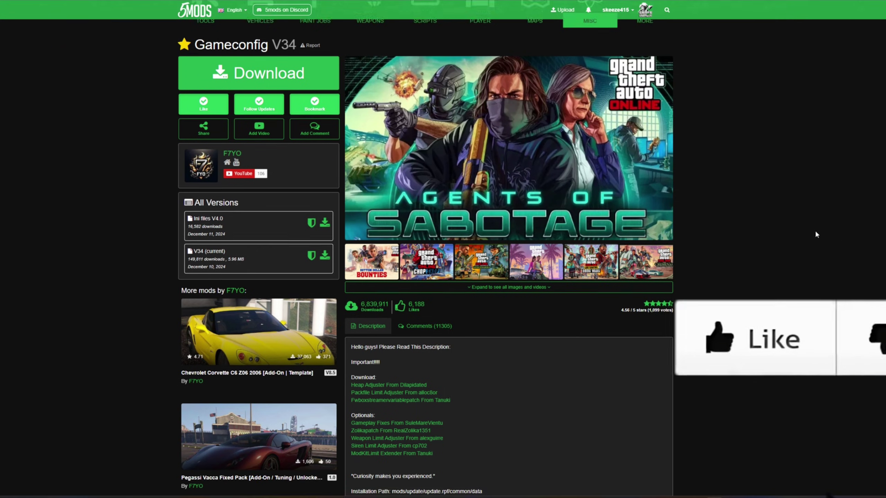
pyautogui.scroll(-5, 554, 273)
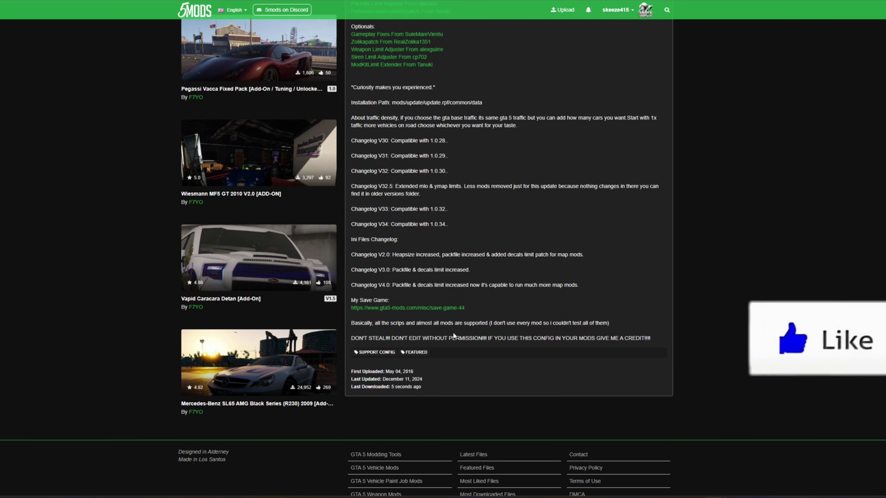
pyautogui.scroll(4, 489, 260)
pyautogui.scroll(4, 485, 314)
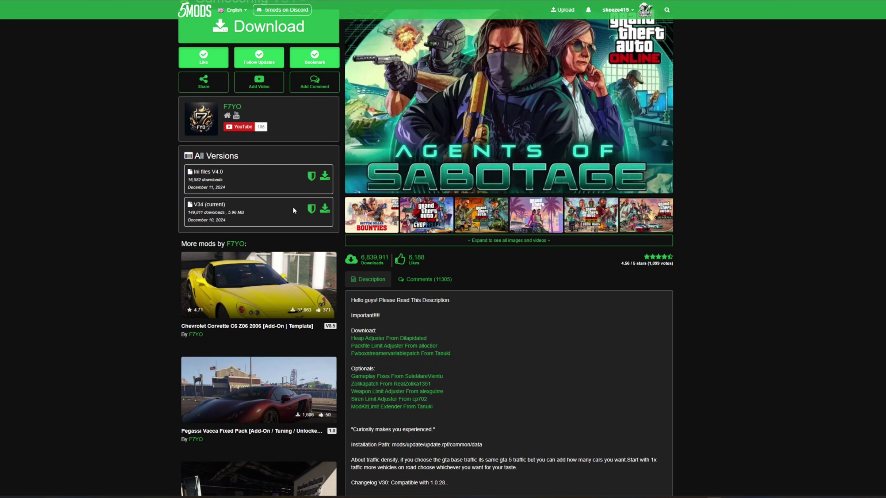
pyautogui.click(324, 177)
# - Go to the 'Heap Adjuster From Dilapidated' mod page linked in the Gameconfig description
pyautogui.scroll(2, 305, 209)
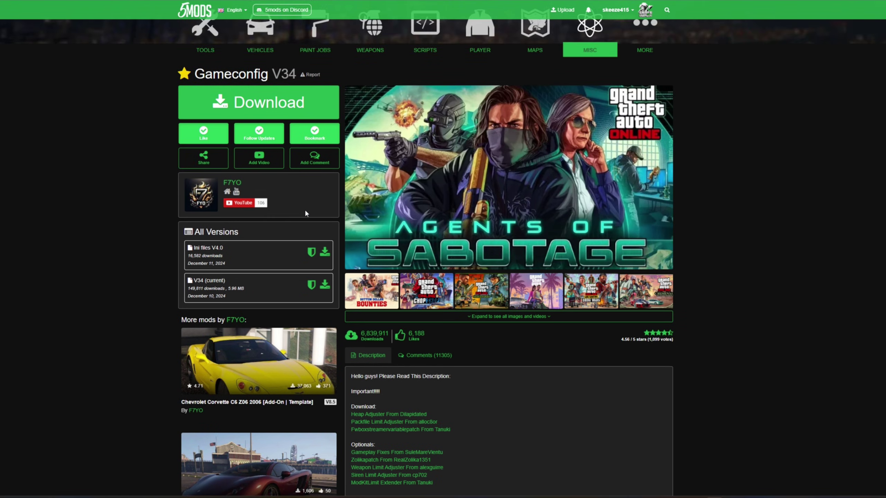
pyautogui.scroll(-5, 306, 211)
pyautogui.scroll(-2, 306, 214)
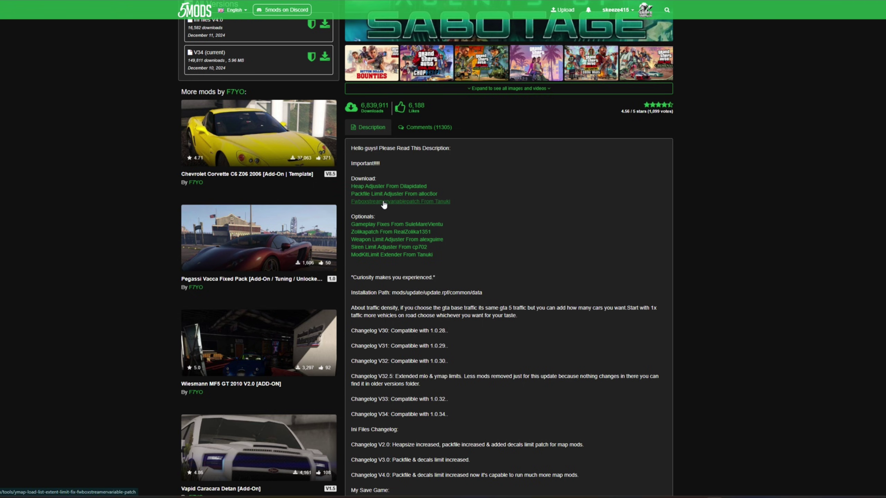
pyautogui.click(362, 186)
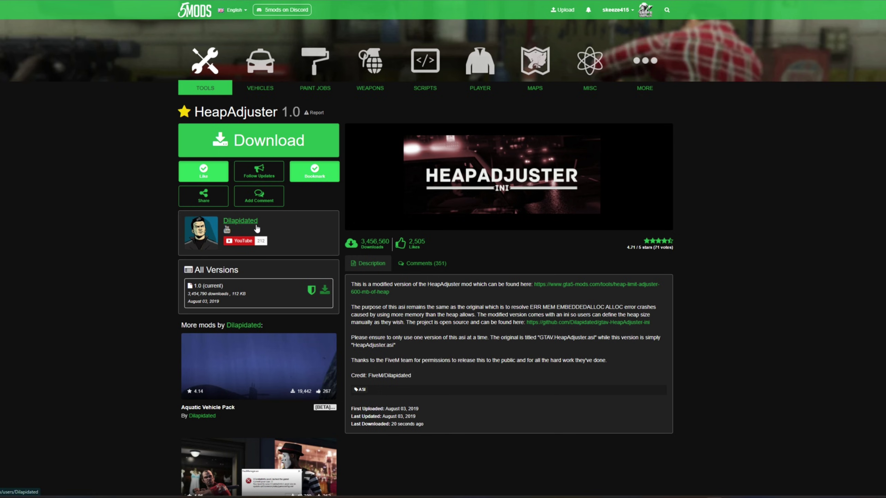
# - Scroll through the HeapAdjuster 1.0 page to review its download
pyautogui.scroll(-2, 477, 285)
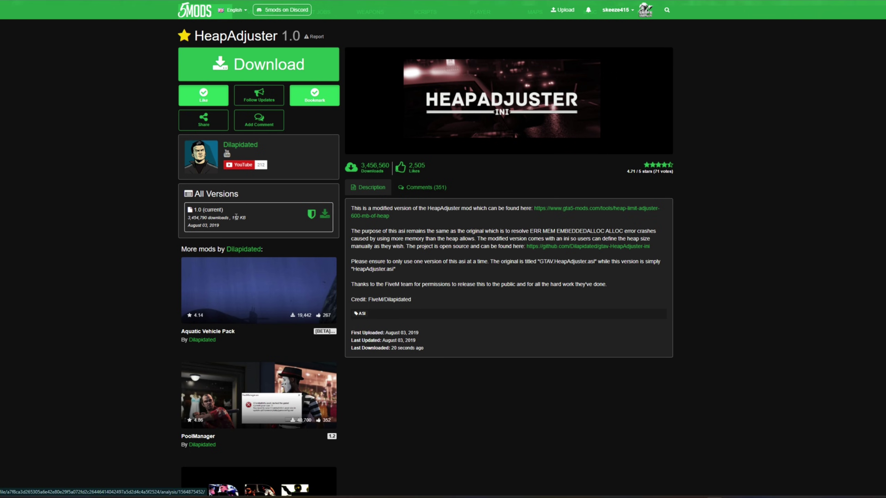
pyautogui.scroll(2, 317, 223)
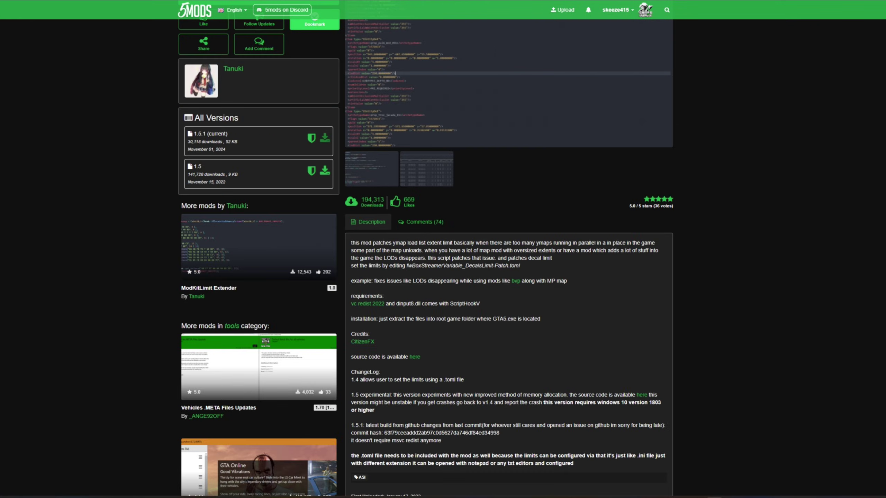
# - Review the fwBoxStreamerVariable patch 1.5.1 page and its vc redist 2022 requirement, then return to Gameconfig
pyautogui.scroll(5, 434, 306)
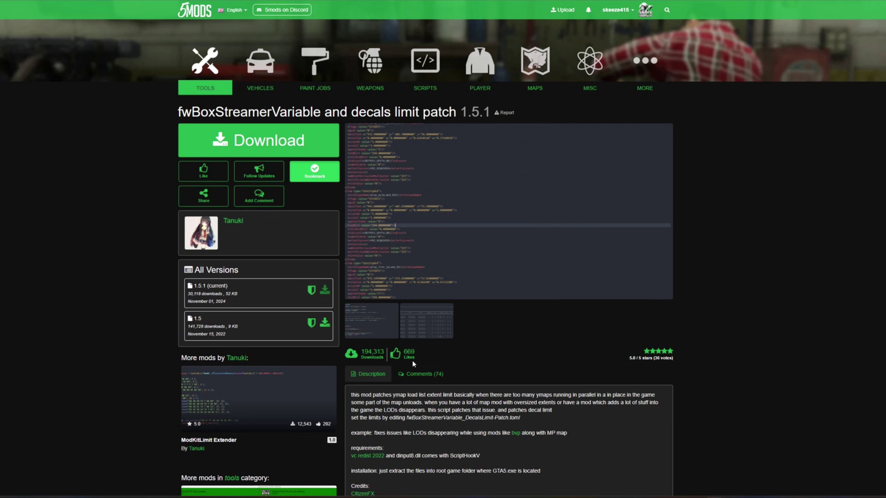
pyautogui.scroll(-5, 444, 382)
pyautogui.scroll(3, 445, 387)
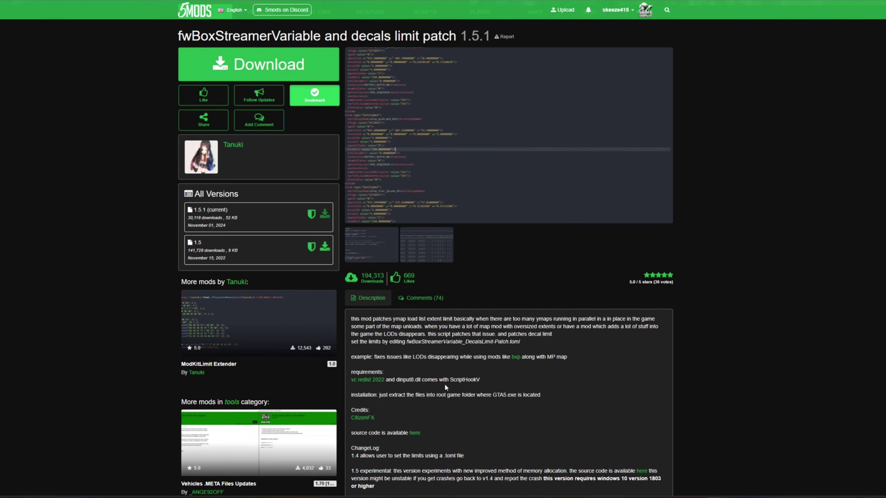
pyautogui.scroll(-3, 353, 349)
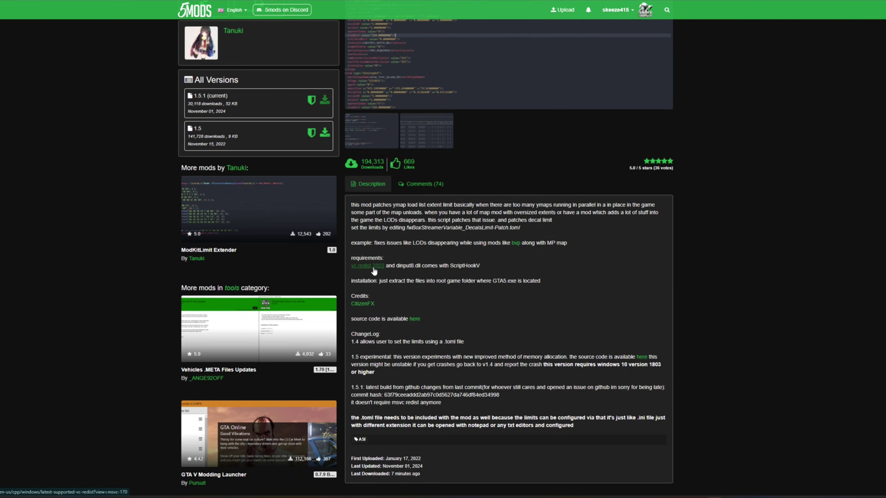
pyautogui.click(362, 267)
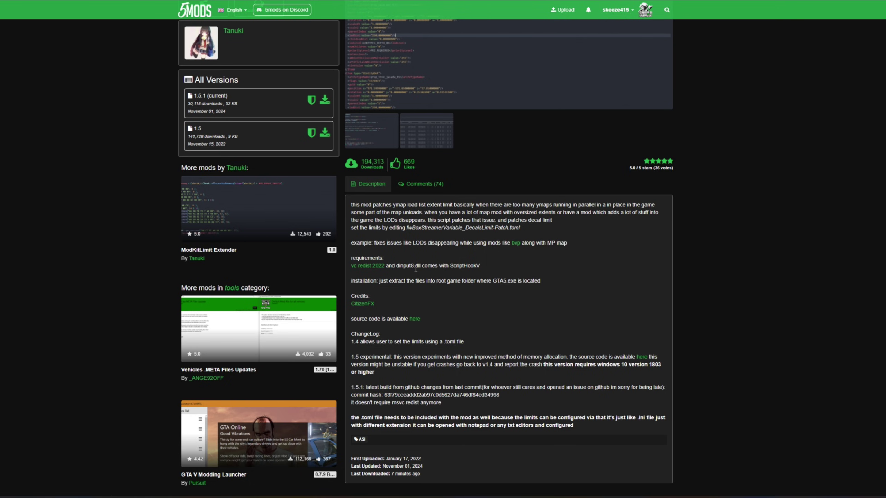
pyautogui.scroll(4, 435, 384)
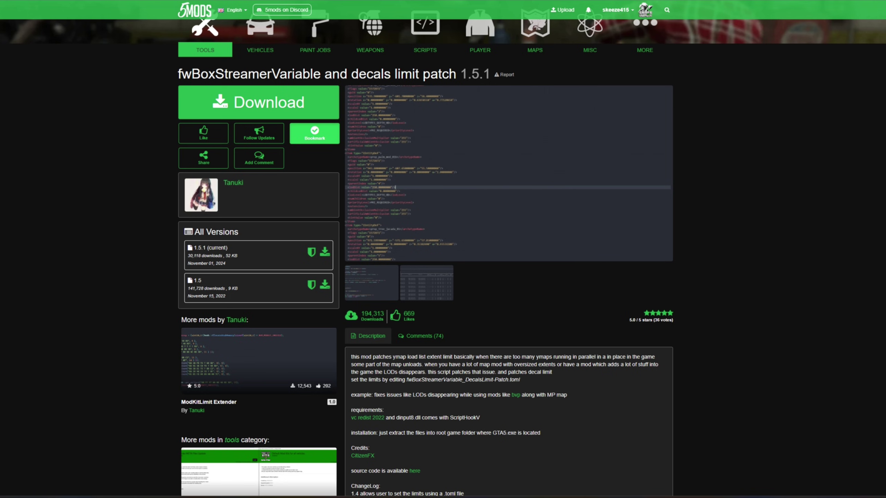
pyautogui.hotkey('alt', 'Left')
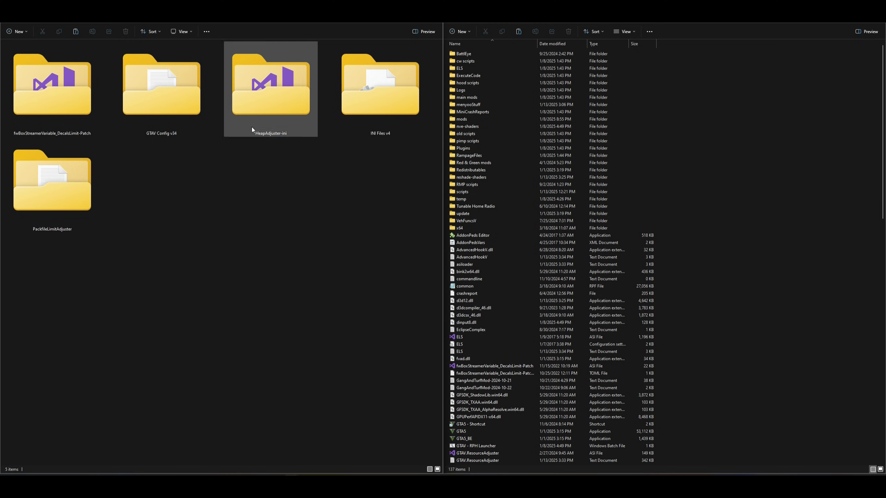
pyautogui.click(47, 113)
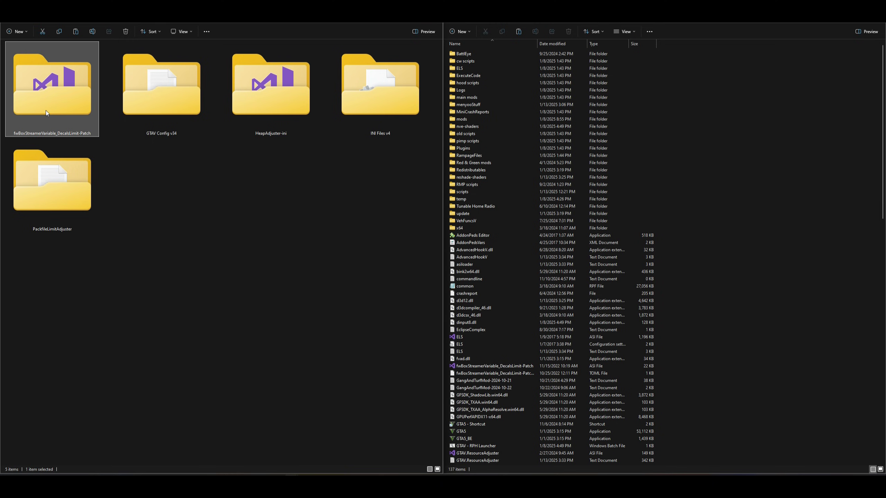
pyautogui.click(165, 100)
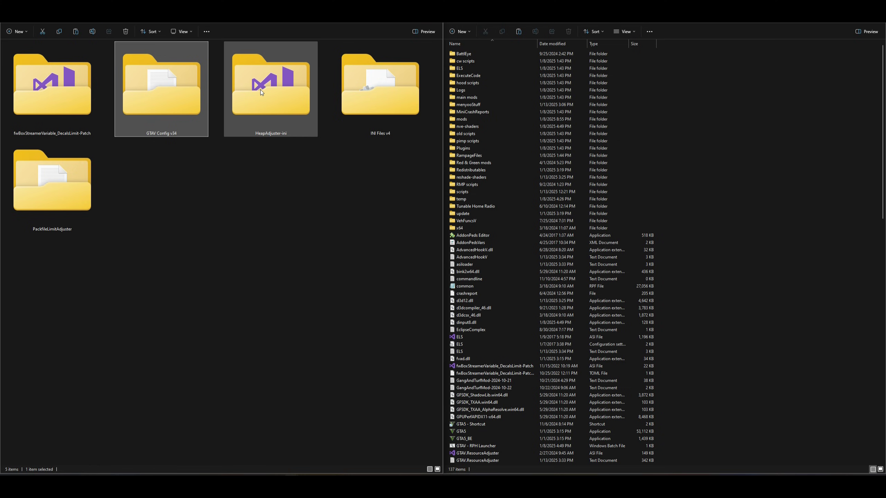
pyautogui.click(272, 126)
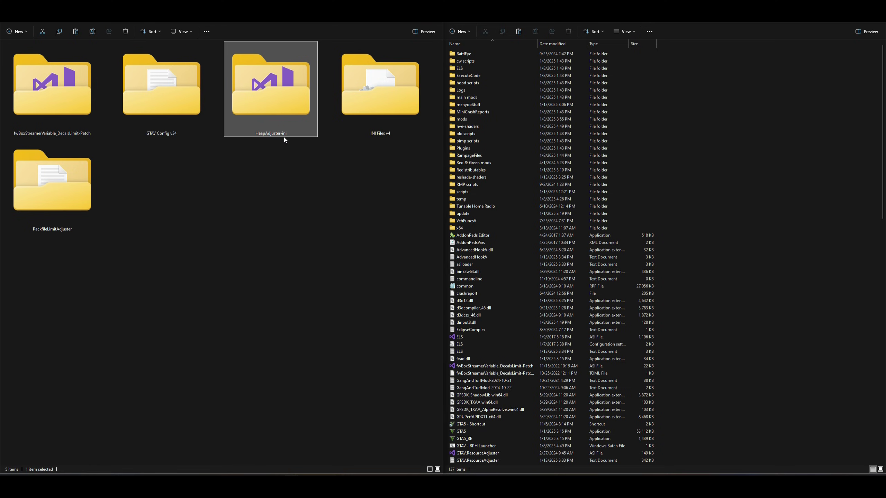
pyautogui.click(372, 126)
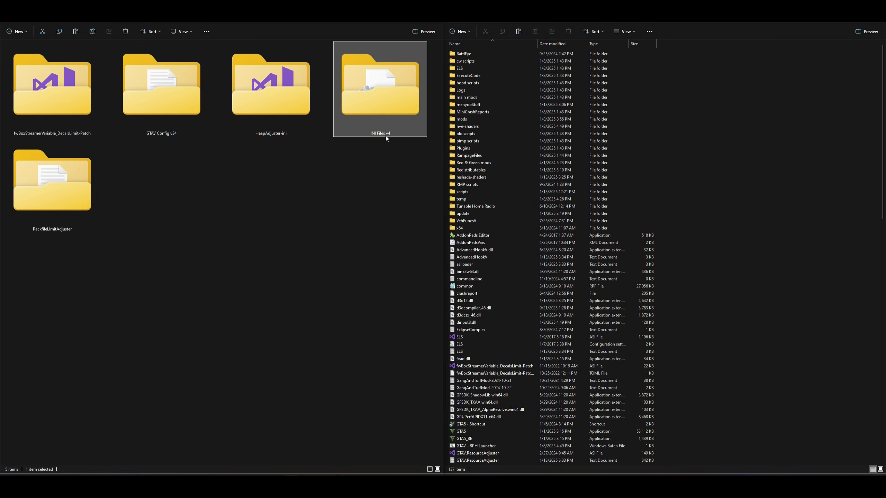
pyautogui.click(45, 204)
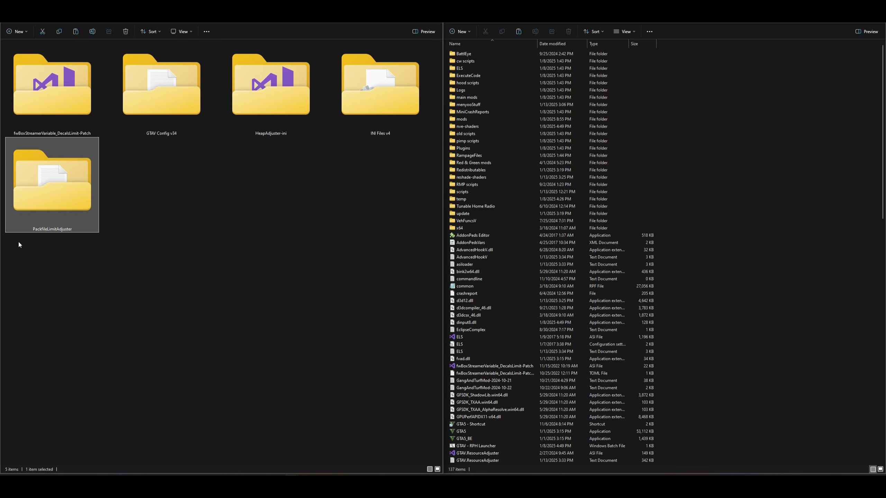
pyautogui.click(200, 232)
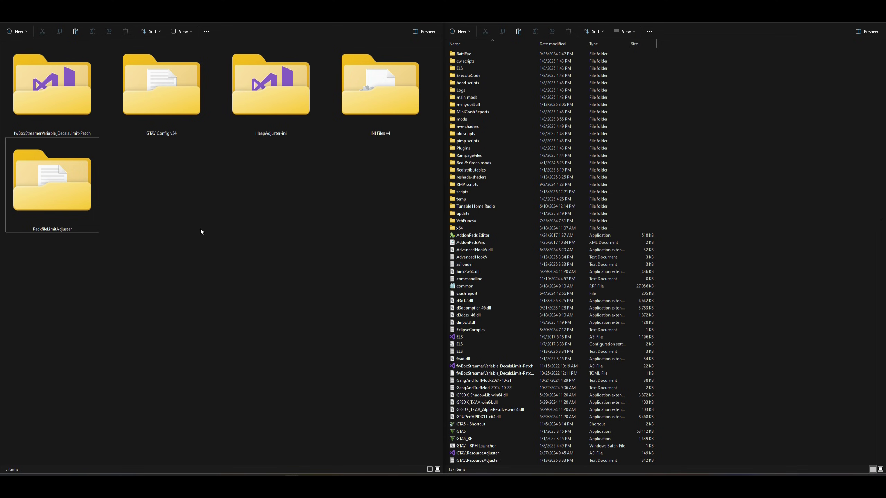
pyautogui.click(80, 115)
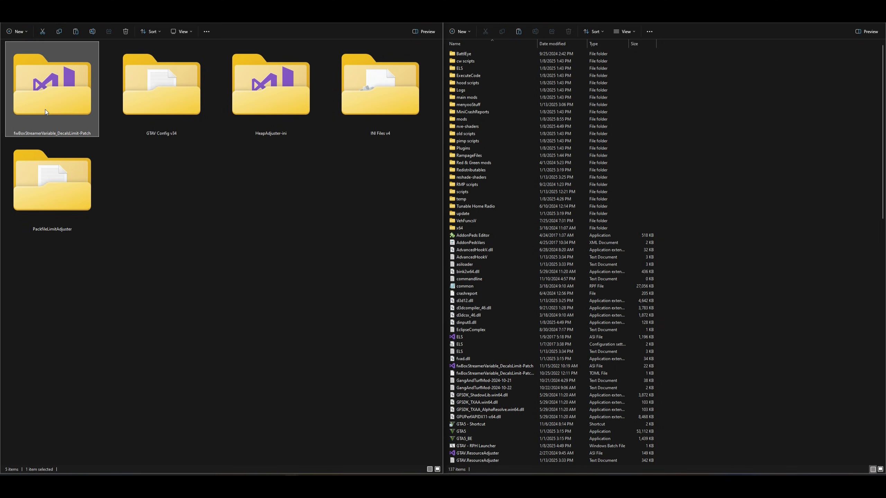
pyautogui.click(715, 125)
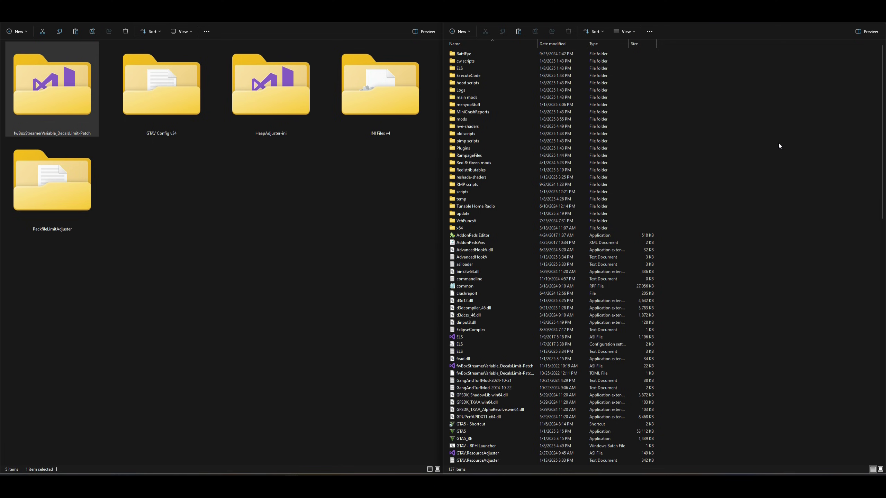
# - Copy the fwBoxStreamerVariable_DecalsLimit-Patch .asi and .toml files into Grand Theft Auto V, replacing the old ones
pyautogui.doubleClick(50, 107)
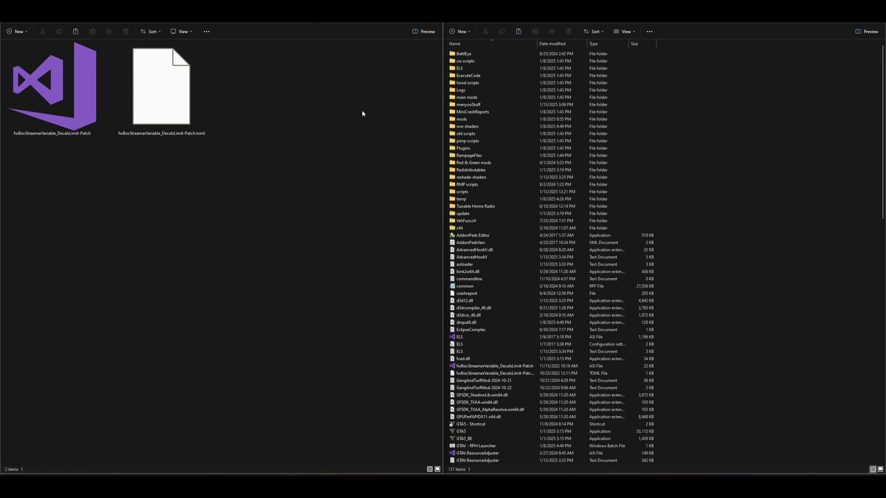
pyautogui.moveTo(337, 83); pyautogui.dragTo(51, 83)
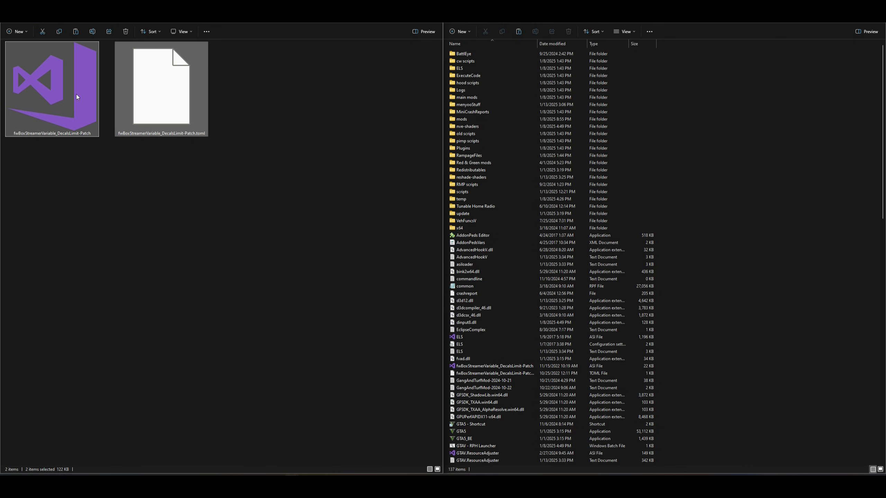
pyautogui.moveTo(51, 83); pyautogui.dragTo(754, 199)
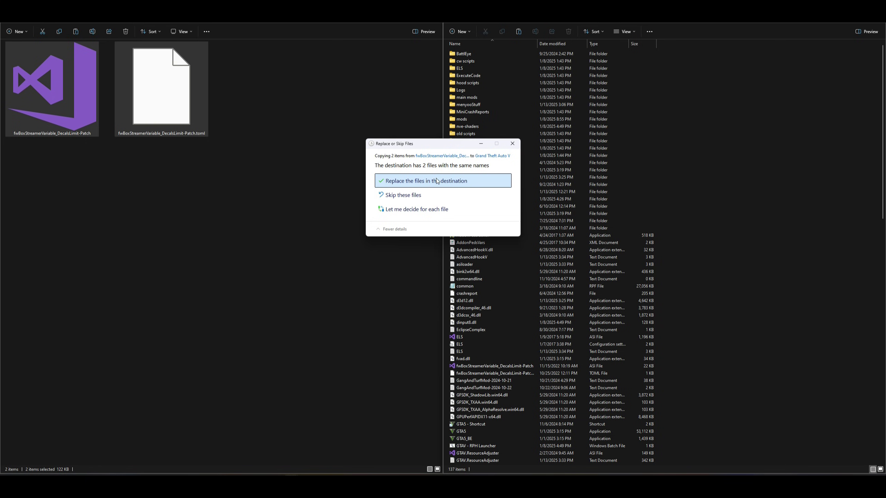
pyautogui.click(447, 181)
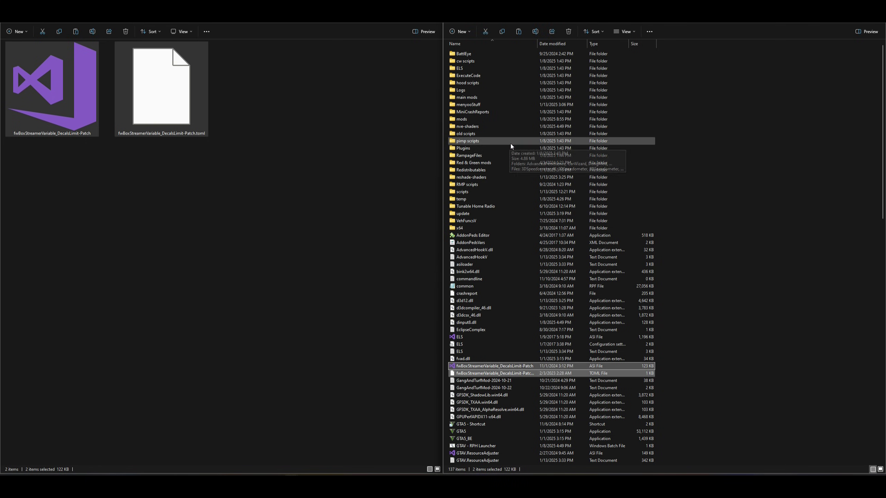
pyautogui.click(349, 166)
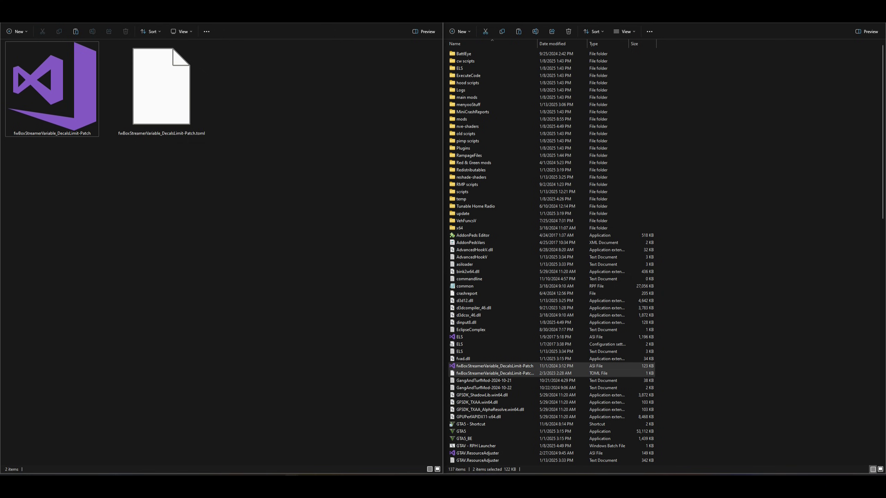
pyautogui.hotkey('alt', 'Left')
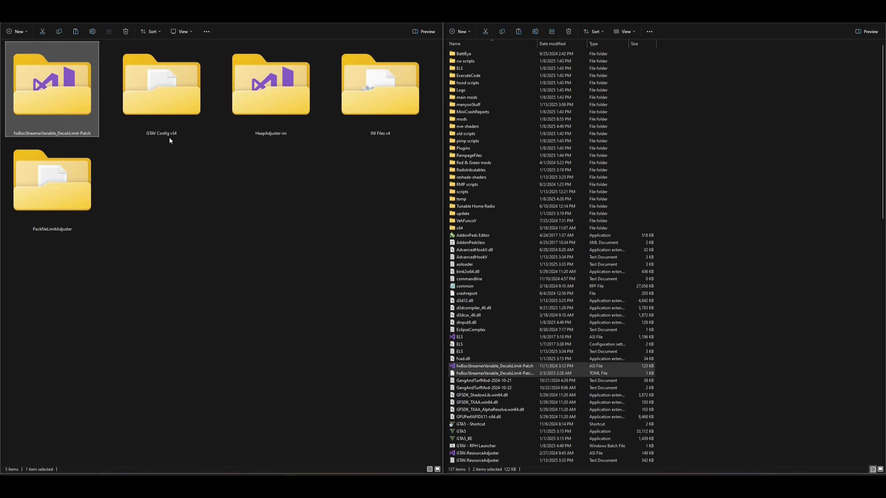
# - Copy both files from HeapAdjuster-ini into Grand Theft Auto V, replacing the existing copies
pyautogui.click(275, 135)
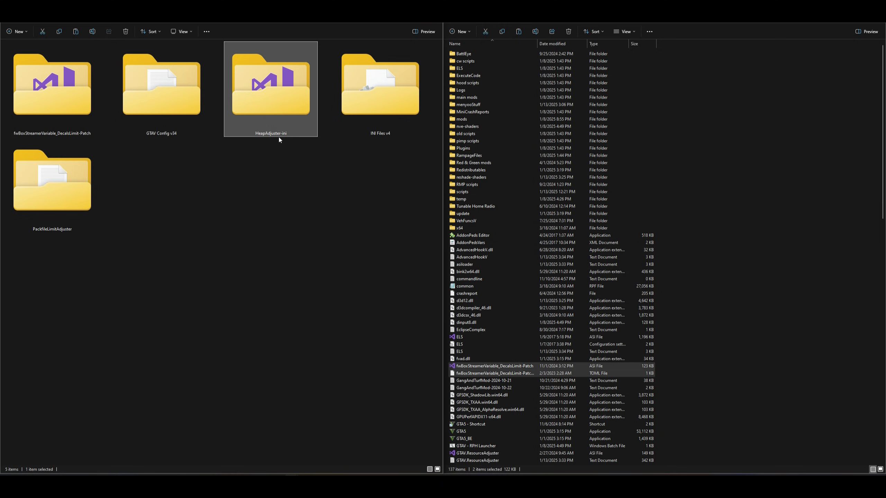
pyautogui.doubleClick(269, 92)
pyautogui.moveTo(324, 91); pyautogui.dragTo(780, 193)
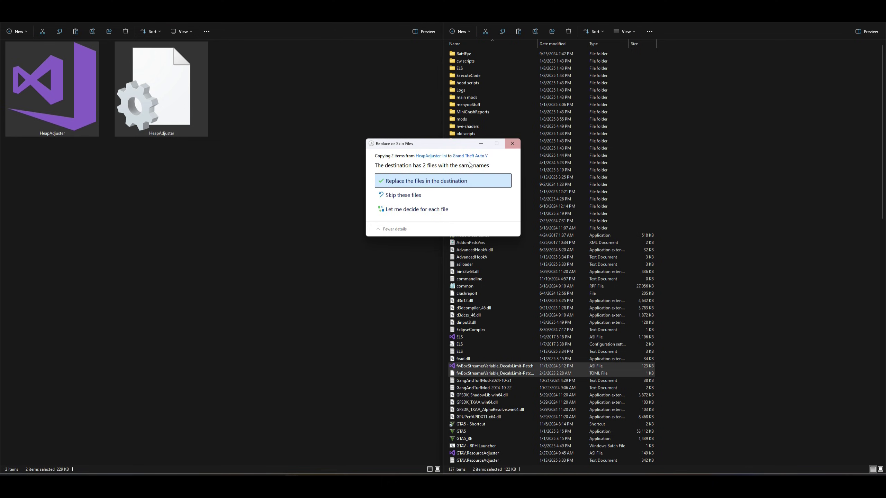
pyautogui.click(429, 181)
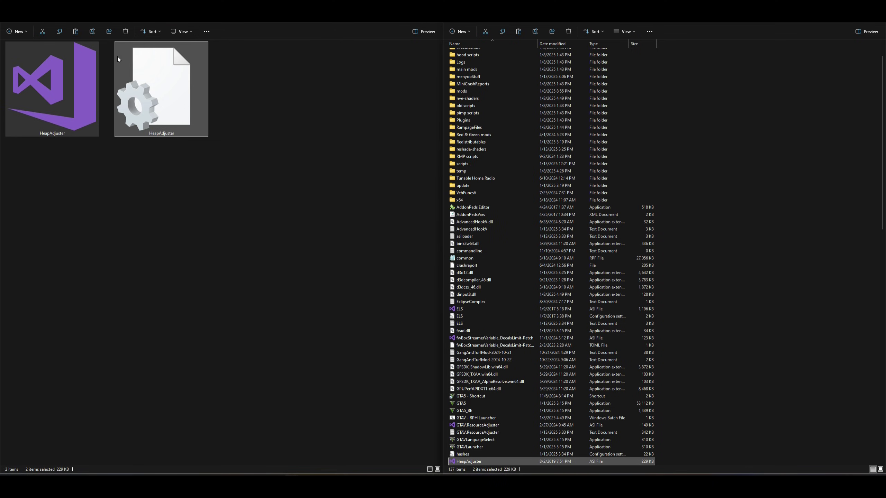
pyautogui.hotkey('alt', 'Up')
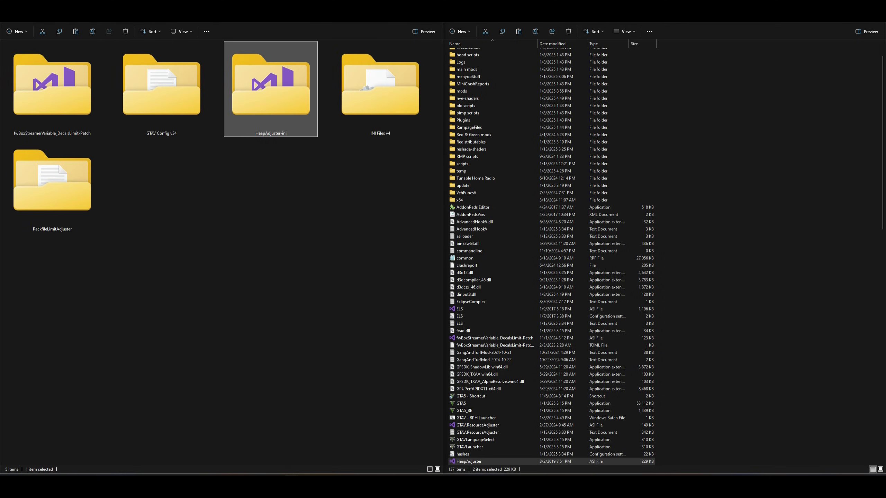
# - Copy the two PackfileLimitAdjuster files into the Grand Theft Auto V folder
pyautogui.click(379, 108)
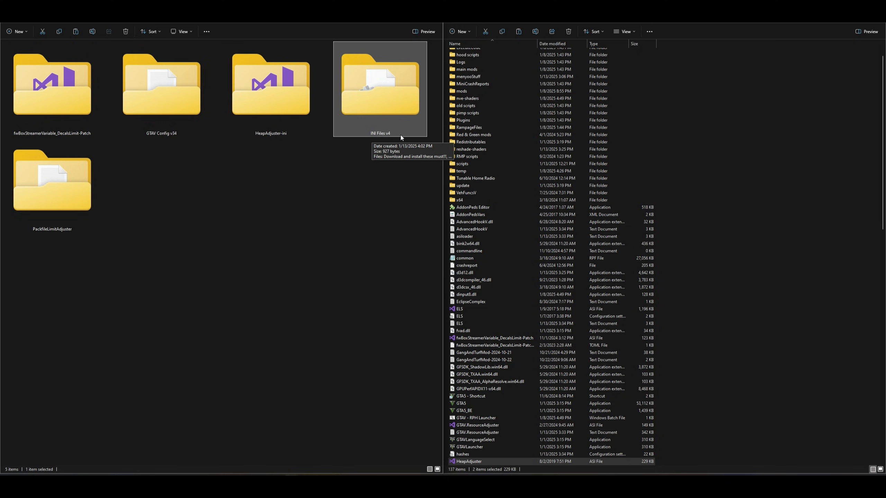
pyautogui.click(340, 182)
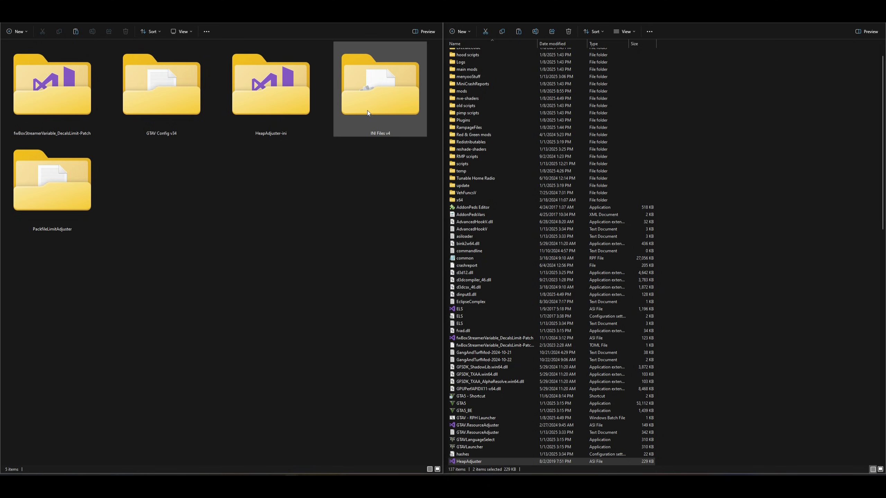
pyautogui.click(75, 197)
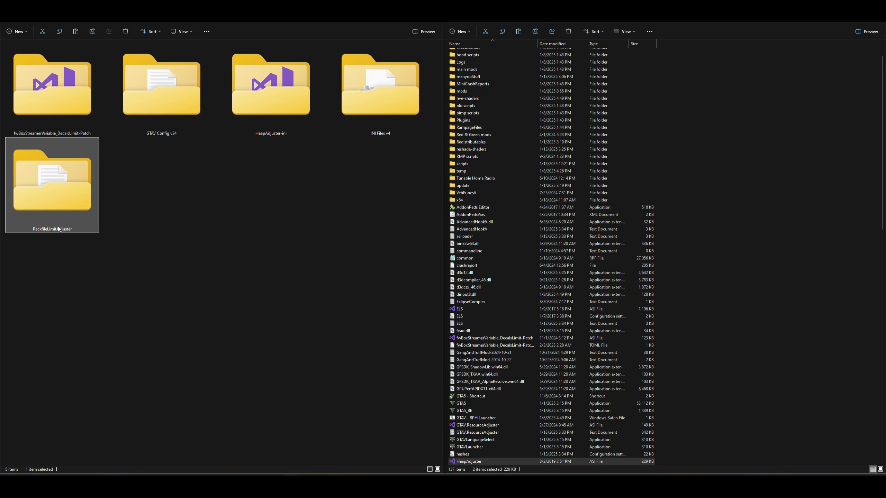
pyautogui.doubleClick(59, 193)
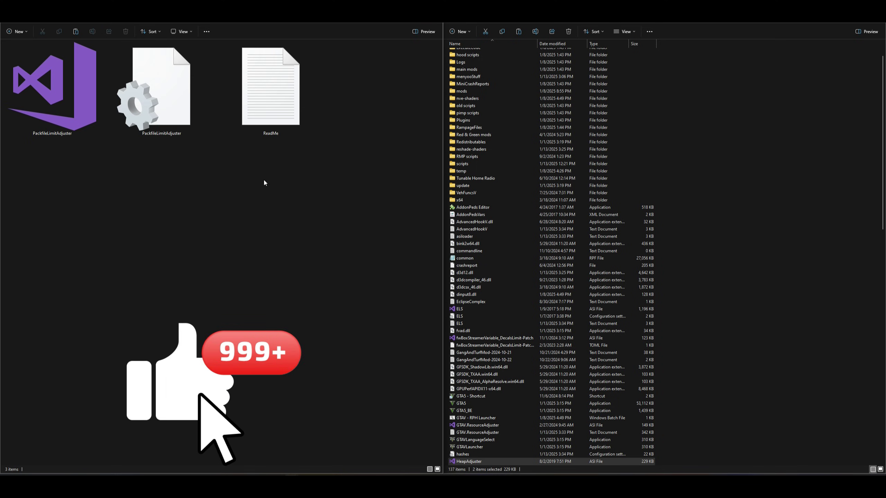
pyautogui.moveTo(162, 199); pyautogui.dragTo(61, 85)
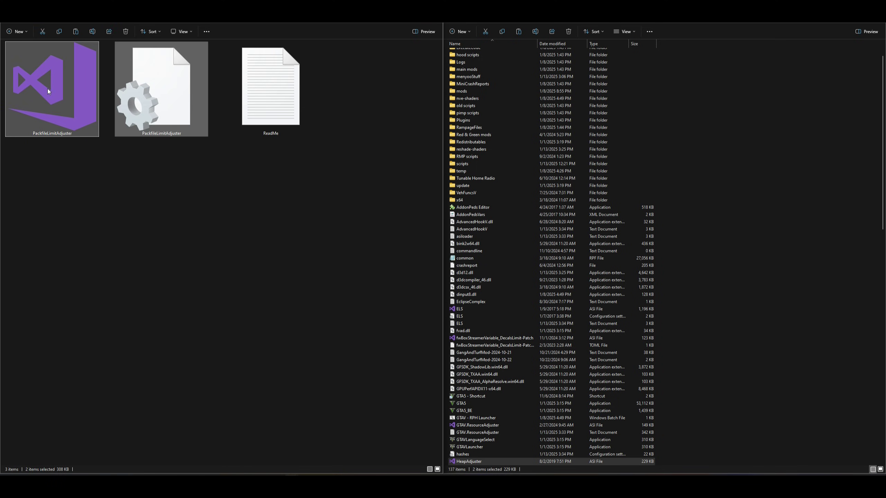
pyautogui.moveTo(27, 86); pyautogui.dragTo(758, 233)
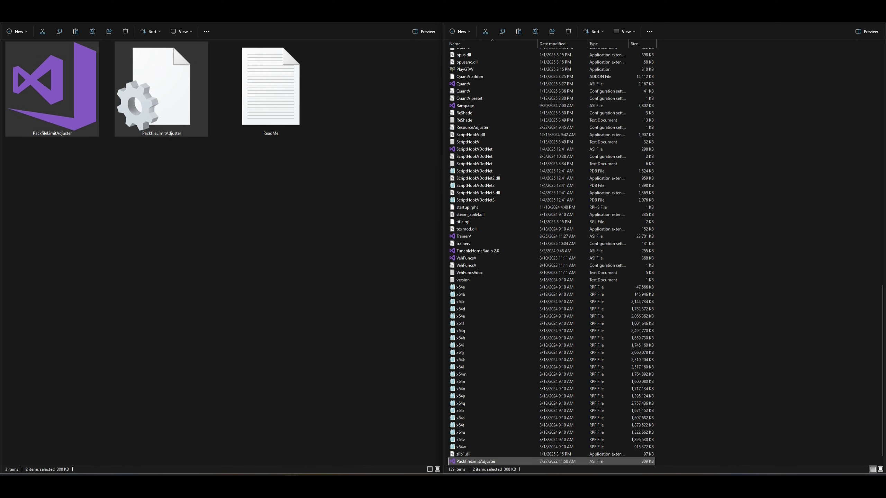
pyautogui.hotkey('alt', 'Up')
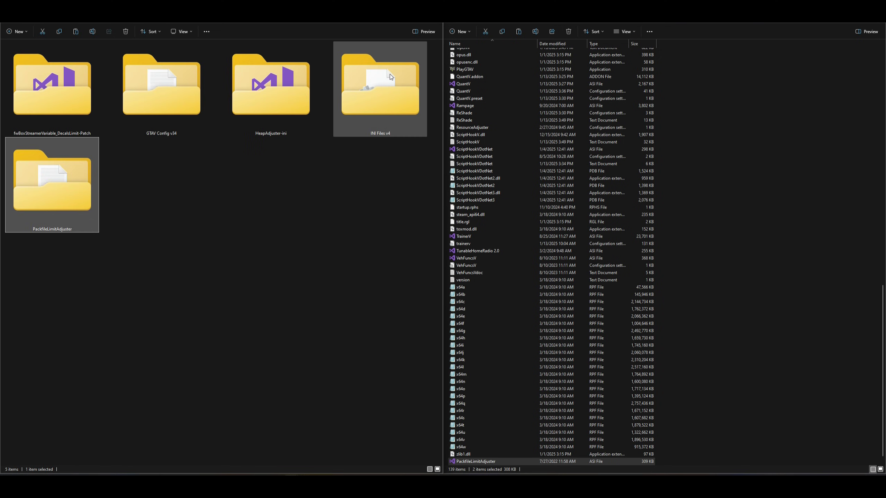
# - Copy the toml, HeapAdjuster and PackfileLimitAdjuster configs from INI Files v4 into Grand Theft Auto V, overwriting them
pyautogui.click(385, 104)
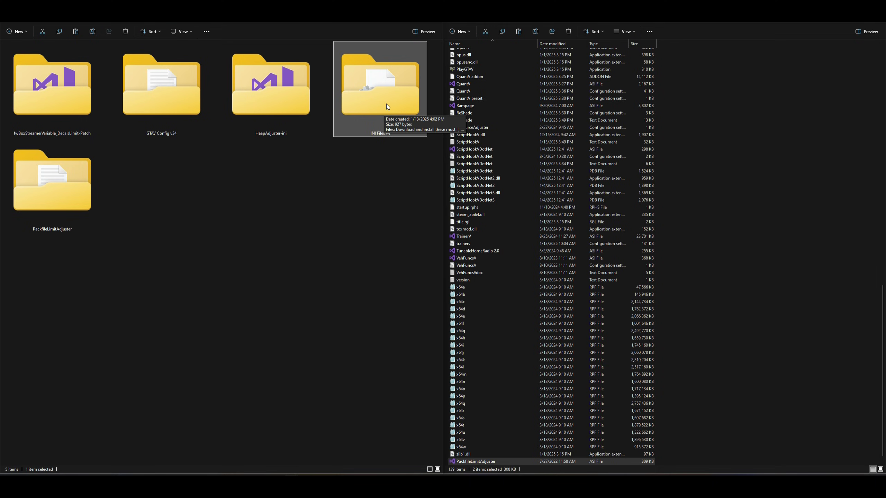
pyautogui.doubleClick(387, 104)
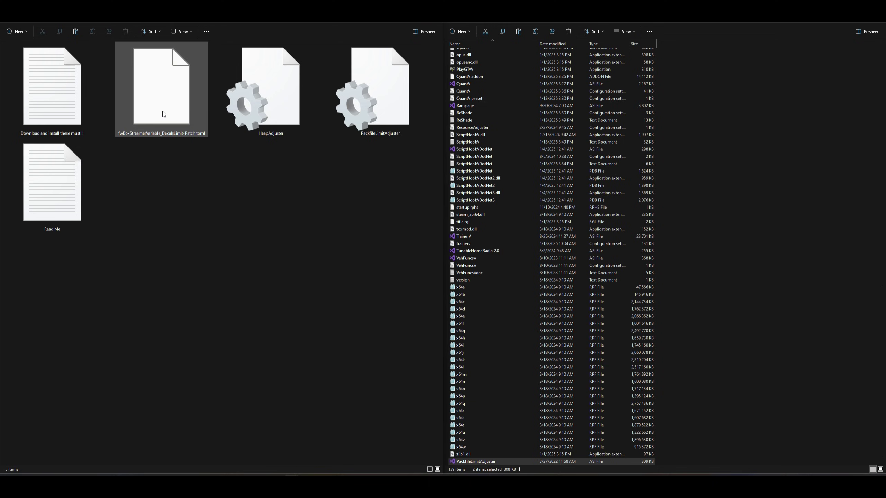
pyautogui.click(164, 134)
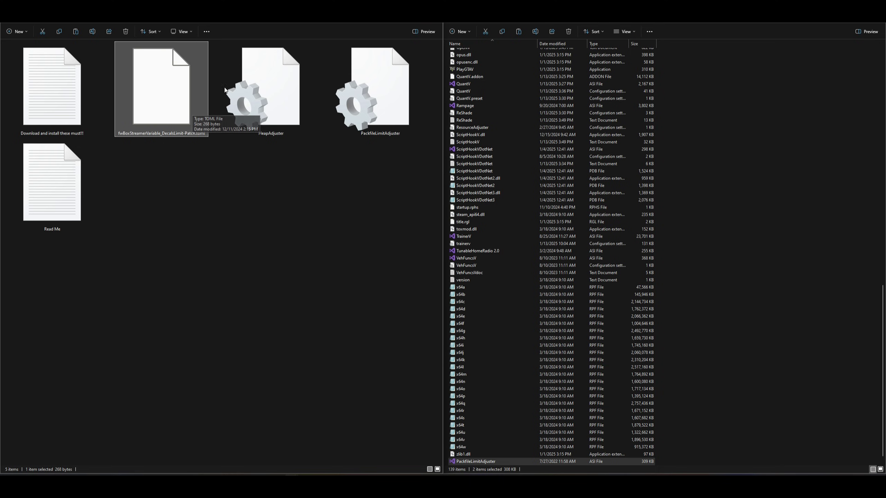
pyautogui.keyDown('ctrl'); pyautogui.click(274, 99); pyautogui.keyUp('ctrl')
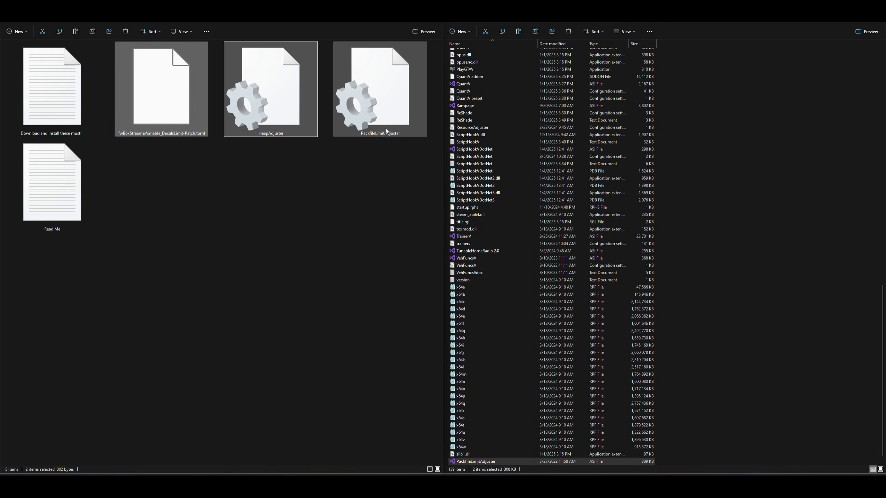
pyautogui.keyDown('ctrl'); pyautogui.click(379, 99); pyautogui.keyUp('ctrl')
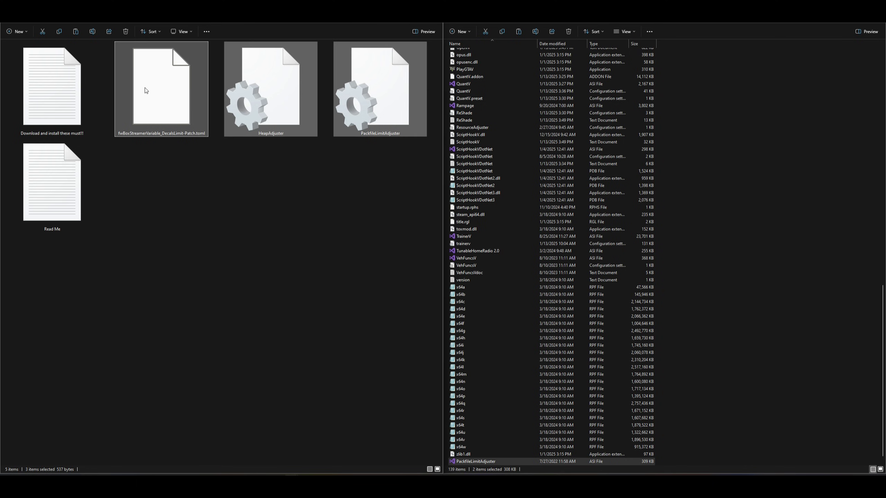
pyautogui.moveTo(146, 90); pyautogui.dragTo(789, 216)
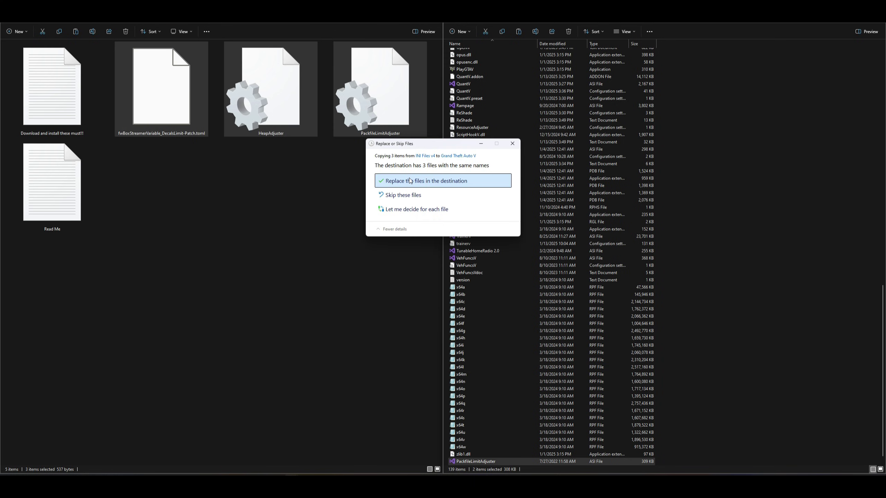
pyautogui.click(410, 180)
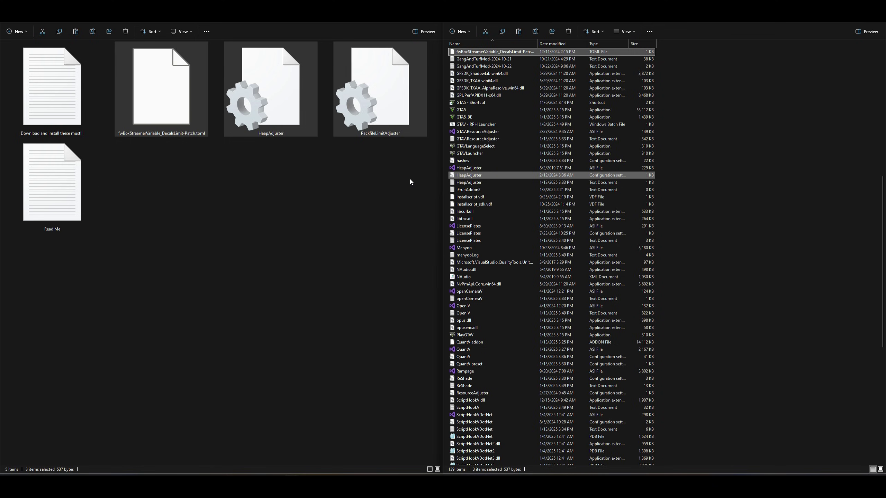
pyautogui.click(180, 141)
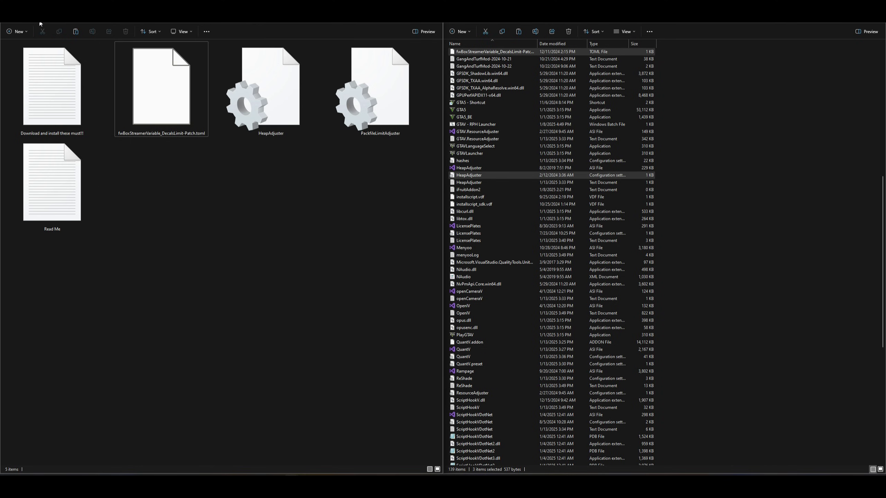
pyautogui.hotkey('alt', 'Left')
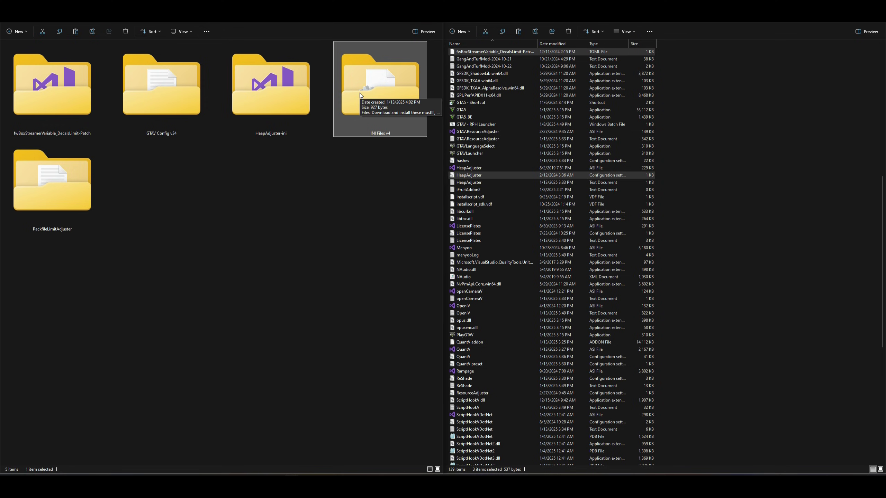
# - Clear the selections in both the mod folders window and the Grand Theft Auto V window
pyautogui.click(377, 172)
pyautogui.scroll(15, 759, 216)
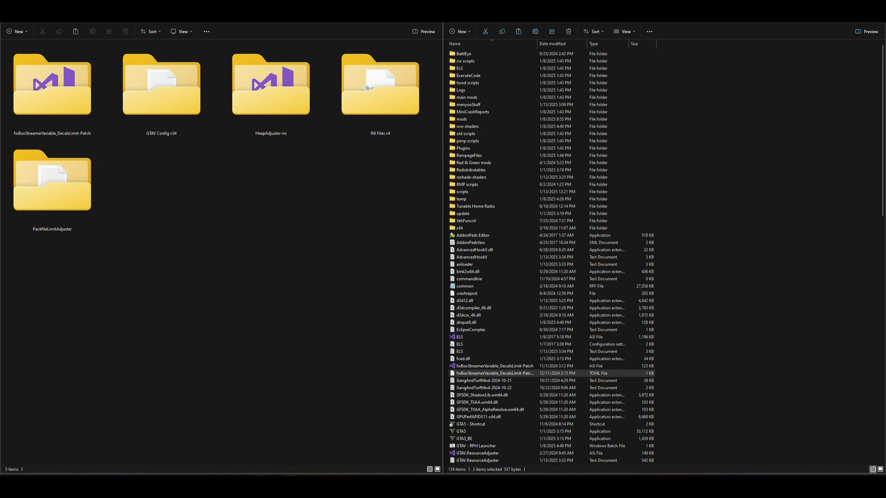
pyautogui.moveTo(282, 485)
pyautogui.click(711, 74)
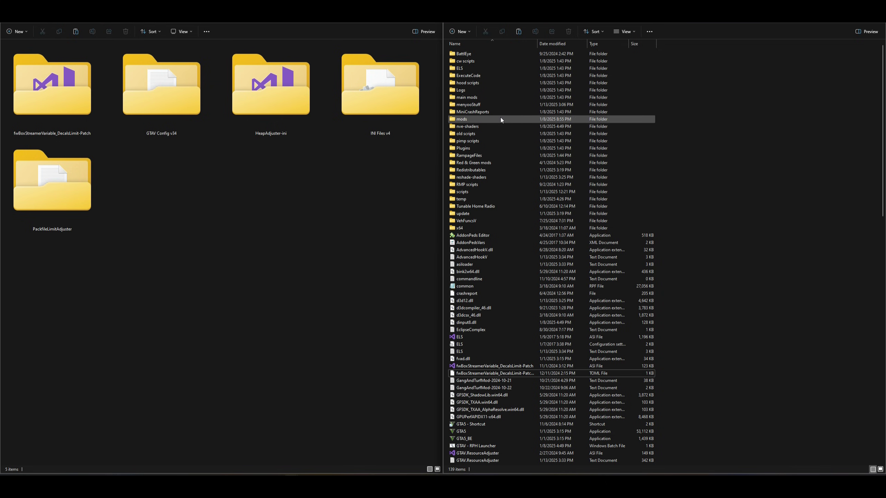
# - Bring up the OpenIV window showing the GTA V game folder from the taskbar
pyautogui.moveTo(478, 123)
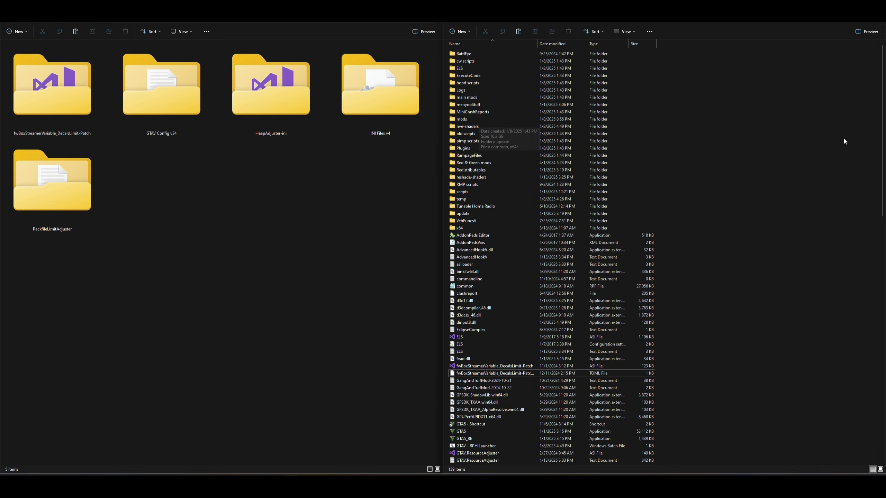
pyautogui.moveTo(295, 486)
pyautogui.click(344, 448)
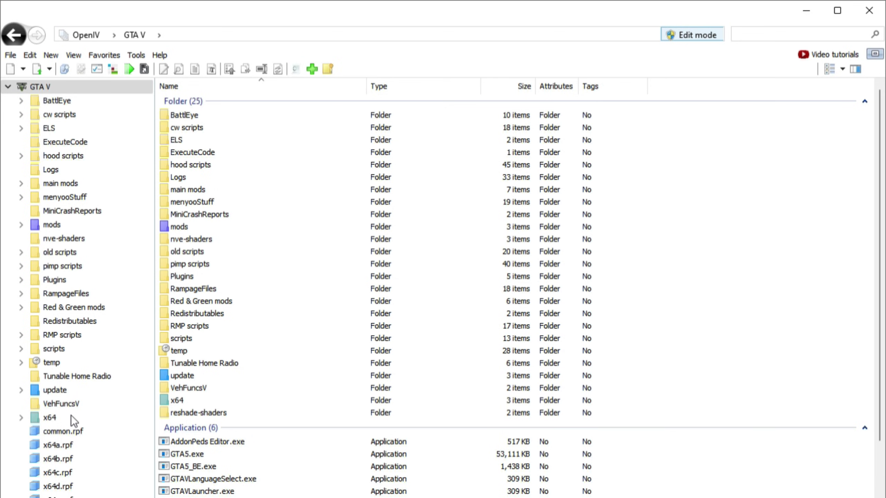
# - Navigate to mods\update\update.rpf\common\data, where the 90 KB gameconfig.xml is listed
pyautogui.click(61, 391)
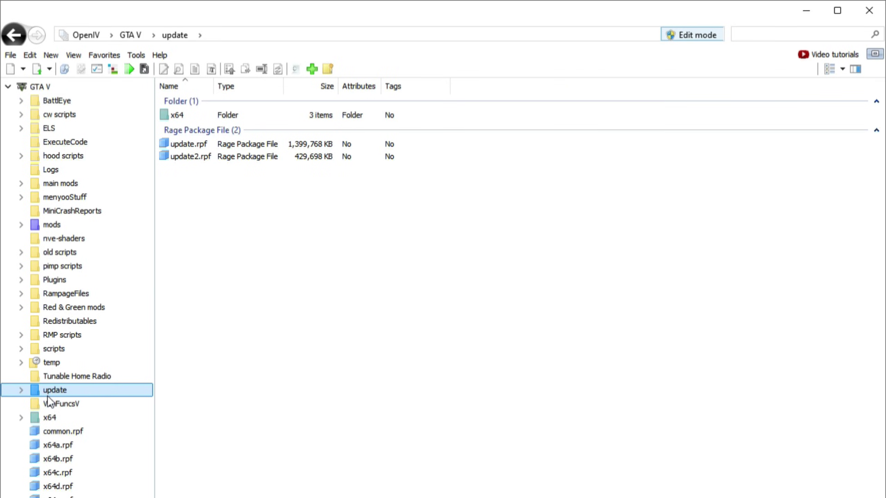
pyautogui.click(197, 147)
pyautogui.doubleClick(212, 145)
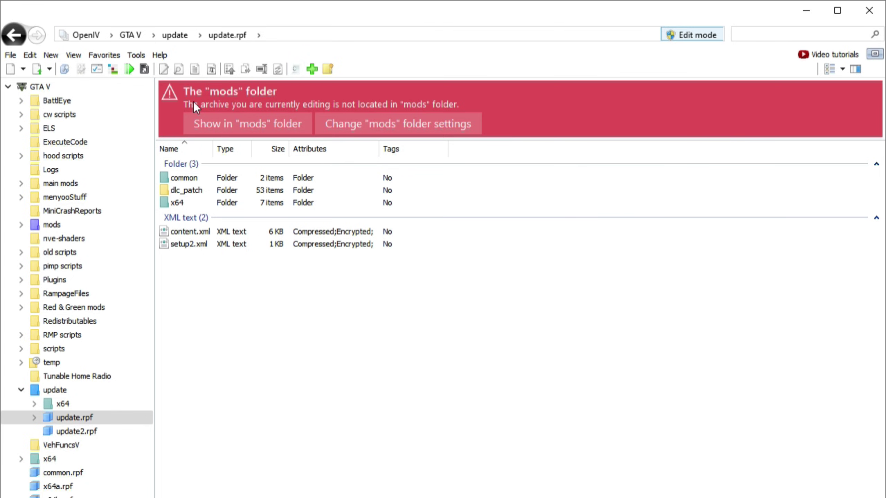
pyautogui.click(214, 125)
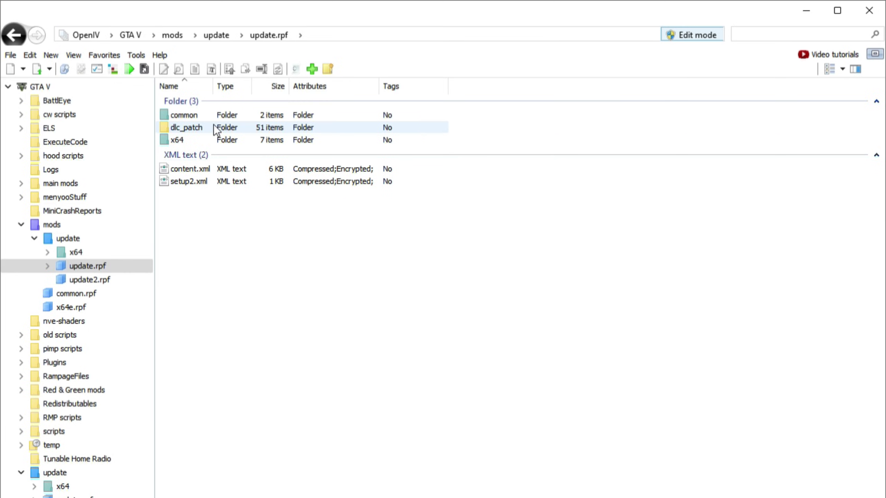
pyautogui.click(198, 116)
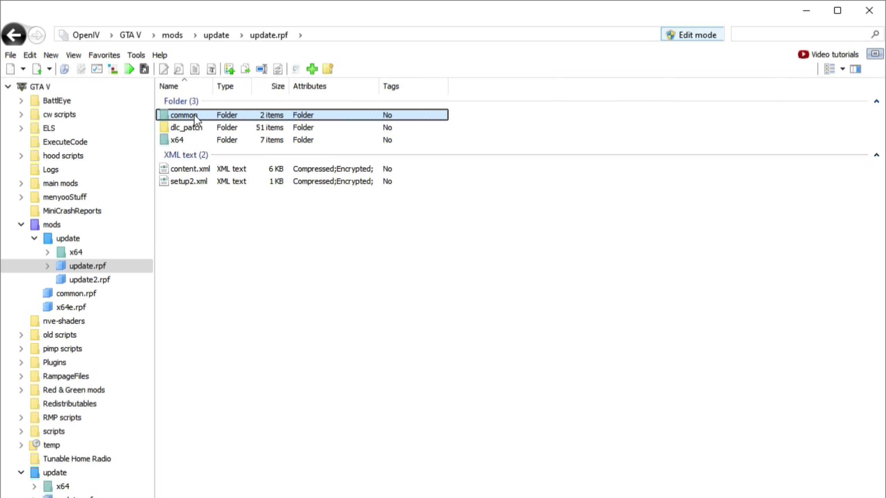
pyautogui.doubleClick(194, 114)
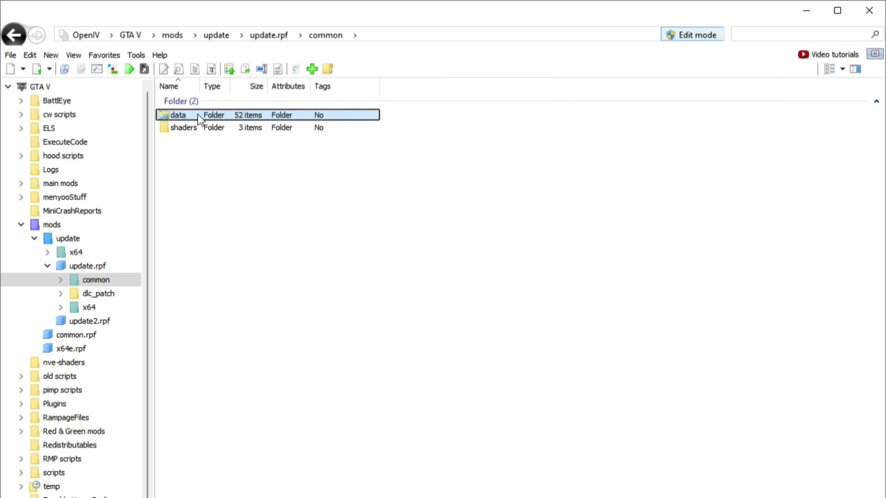
pyautogui.doubleClick(198, 115)
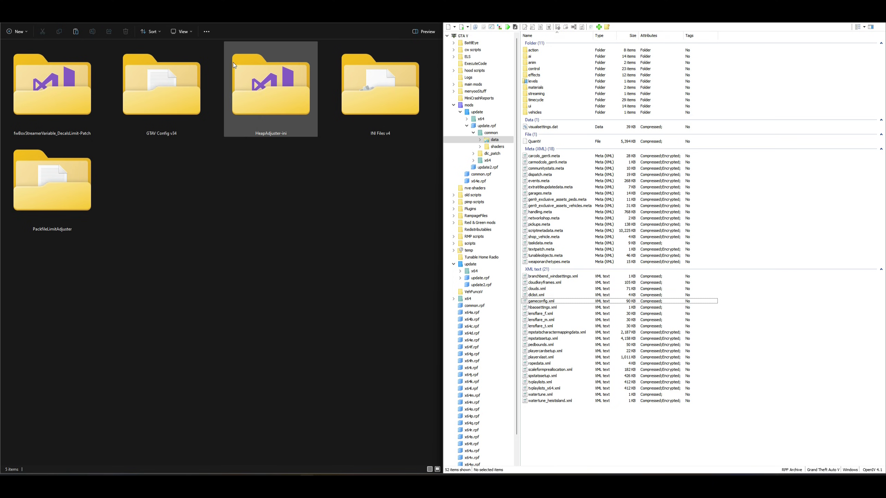
# - Open the Gta Config v34 for v 1.0.3407 folder and show it as extra large icons
pyautogui.doubleClick(165, 105)
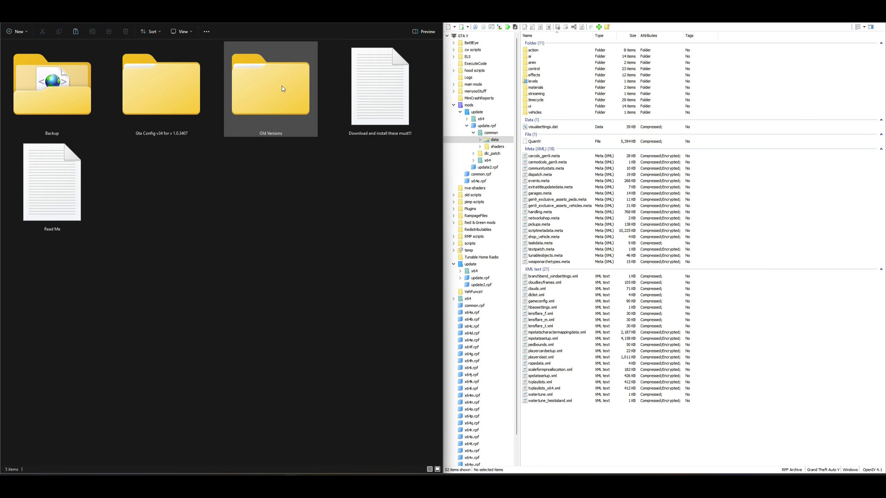
pyautogui.click(146, 97)
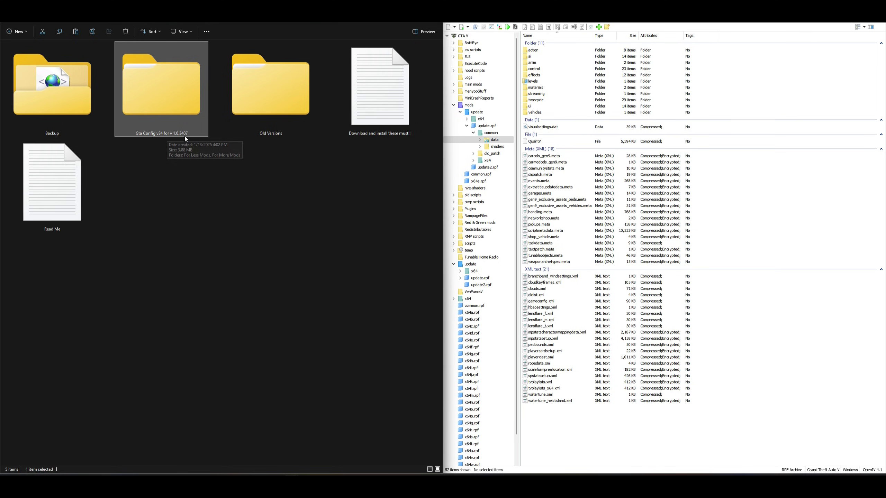
pyautogui.doubleClick(159, 91)
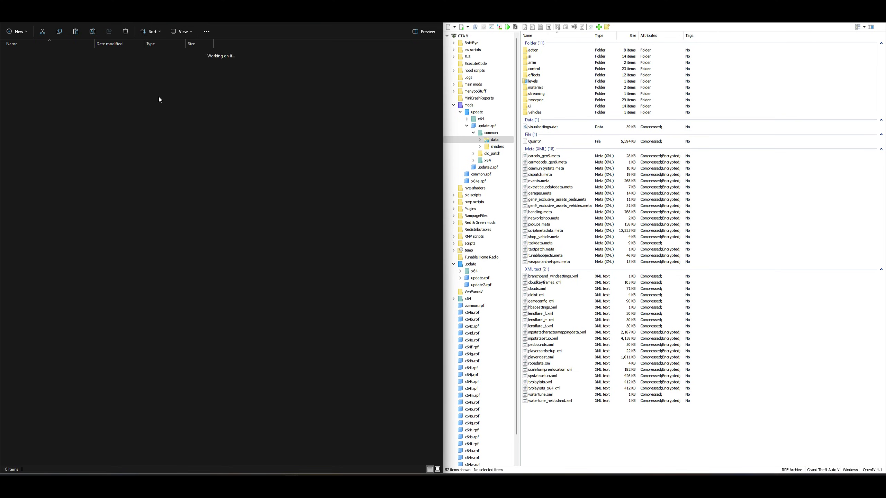
pyautogui.click(181, 34)
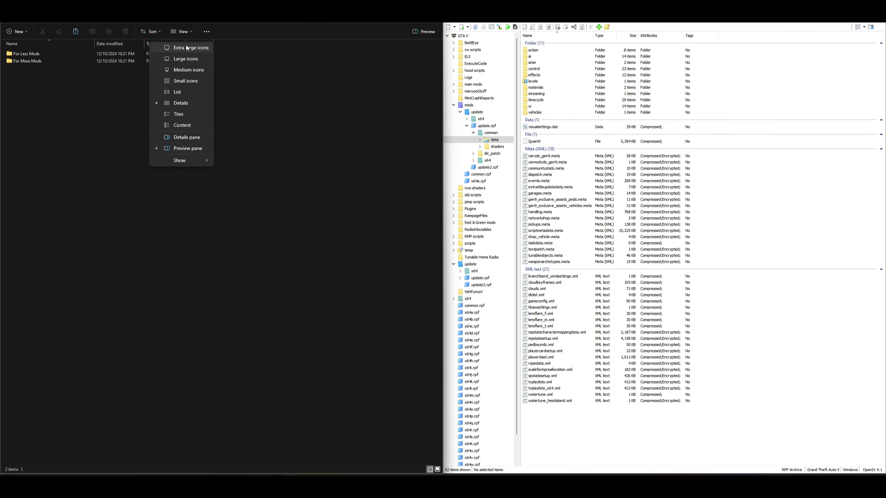
pyautogui.click(185, 45)
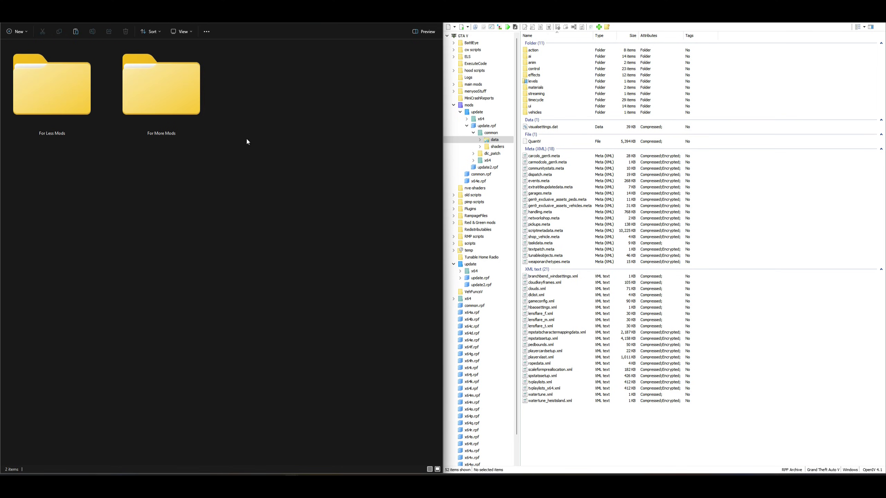
# - Open the For More Mods folder with its 22 traffic preset folders
pyautogui.click(50, 85)
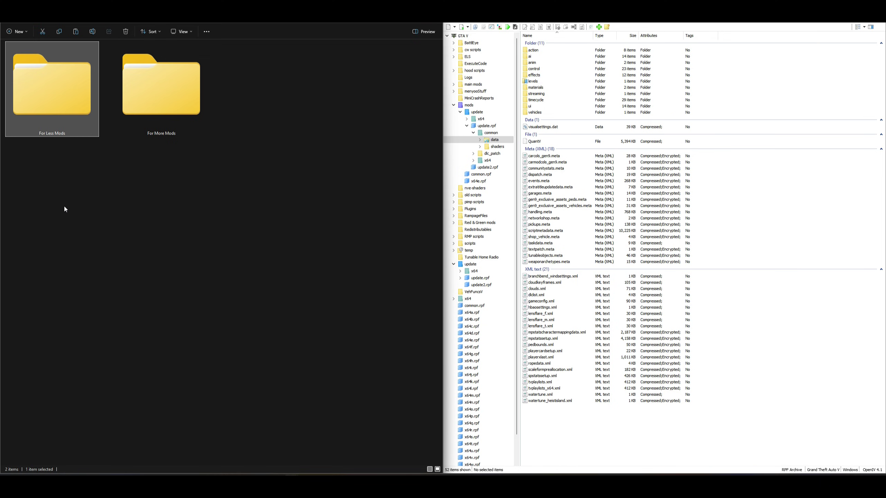
pyautogui.click(151, 90)
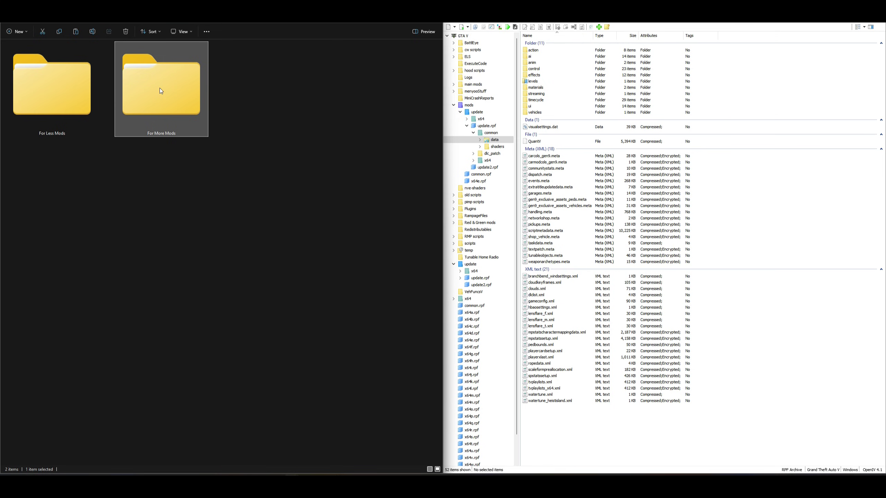
pyautogui.moveTo(161, 90)
pyautogui.doubleClick(174, 85)
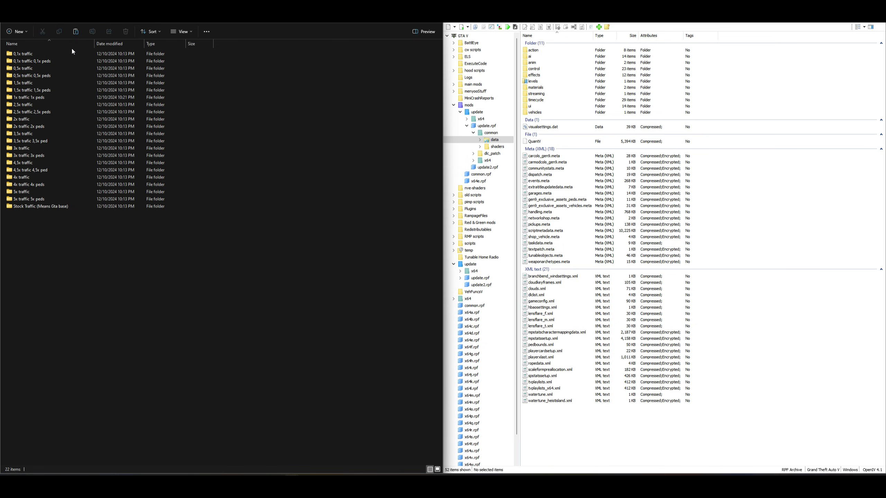
# - Show the traffic presets as extra large icons and open the '0,1x traffic 0,1x peds' folder
pyautogui.click(185, 32)
pyautogui.click(187, 48)
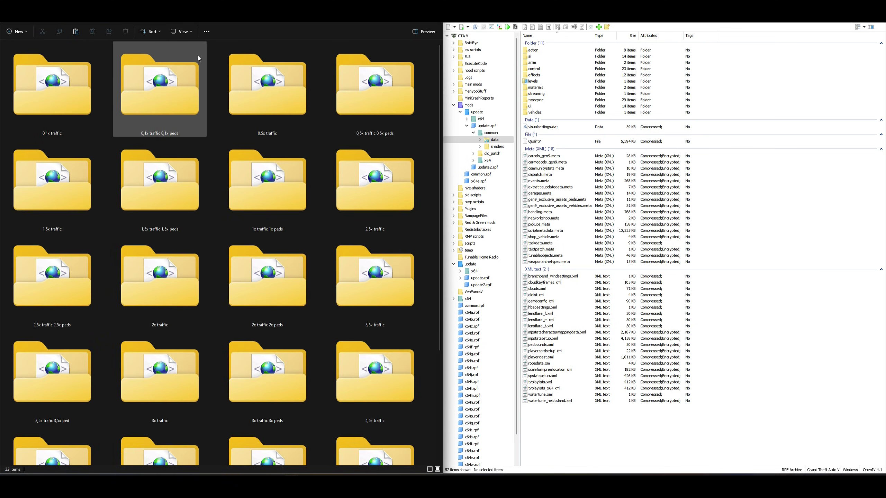
pyautogui.click(54, 104)
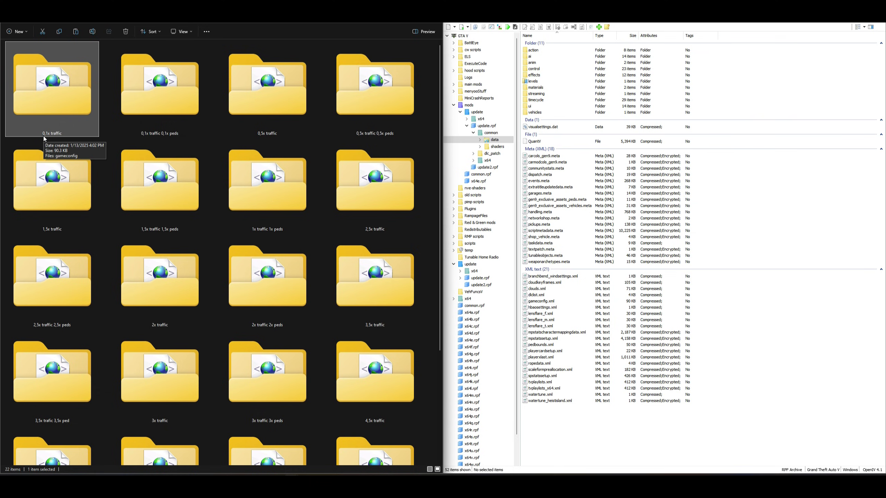
pyautogui.scroll(-3, 174, 230)
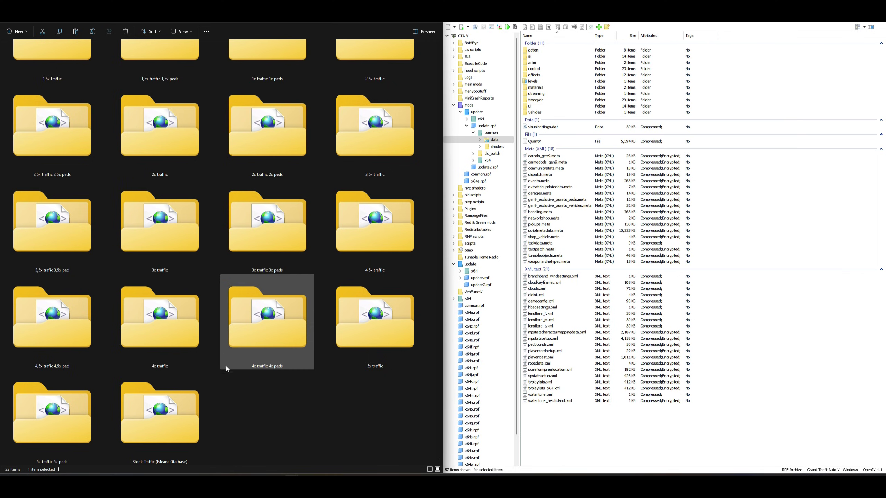
pyautogui.click(69, 418)
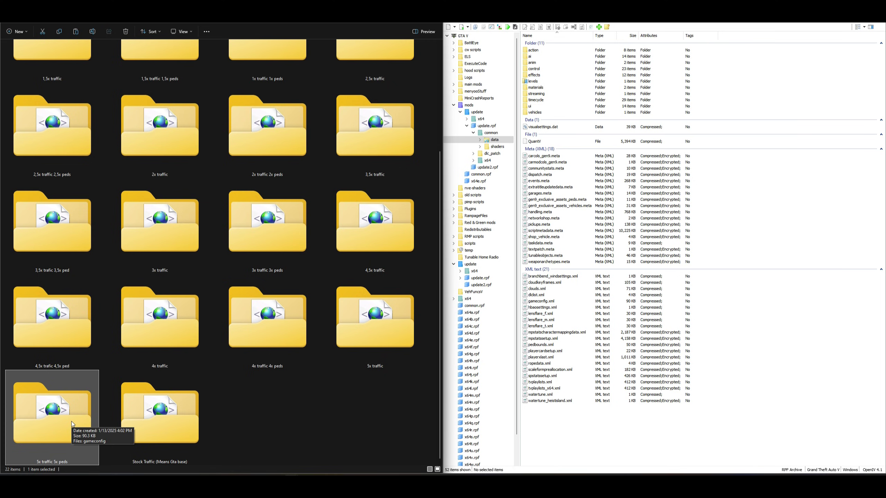
pyautogui.scroll(3, 87, 316)
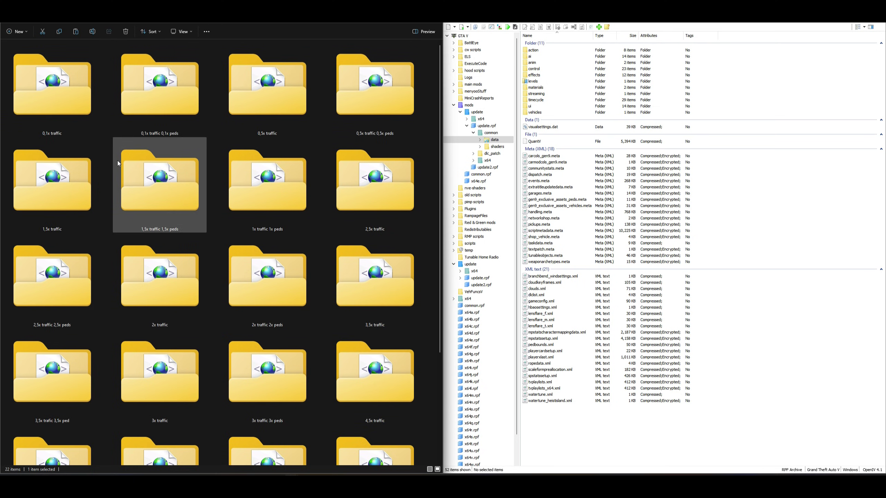
pyautogui.click(160, 105)
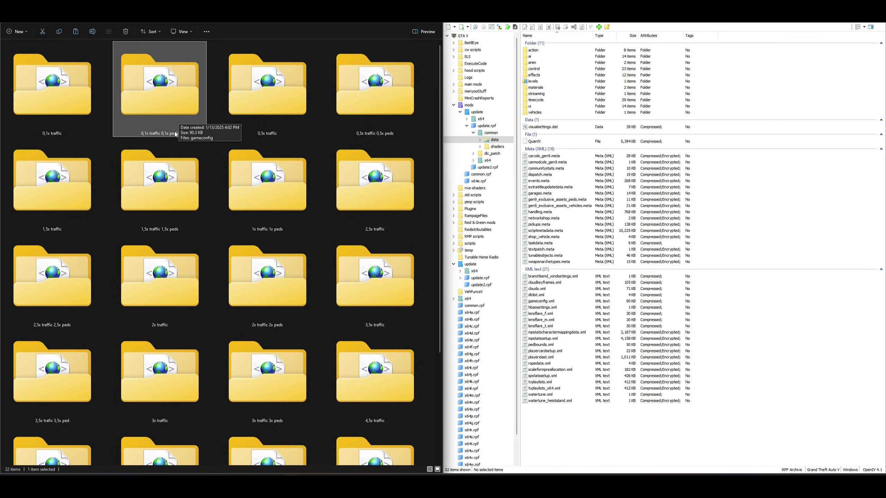
pyautogui.doubleClick(163, 108)
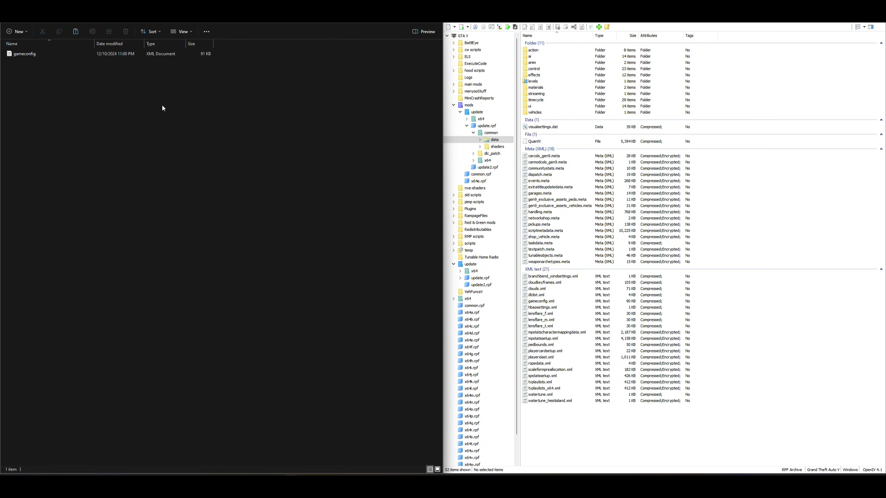
# - Drag its gameconfig file into OpenIV's update.rpf\common\data folder, then return to the presets
pyautogui.click(185, 32)
pyautogui.click(184, 46)
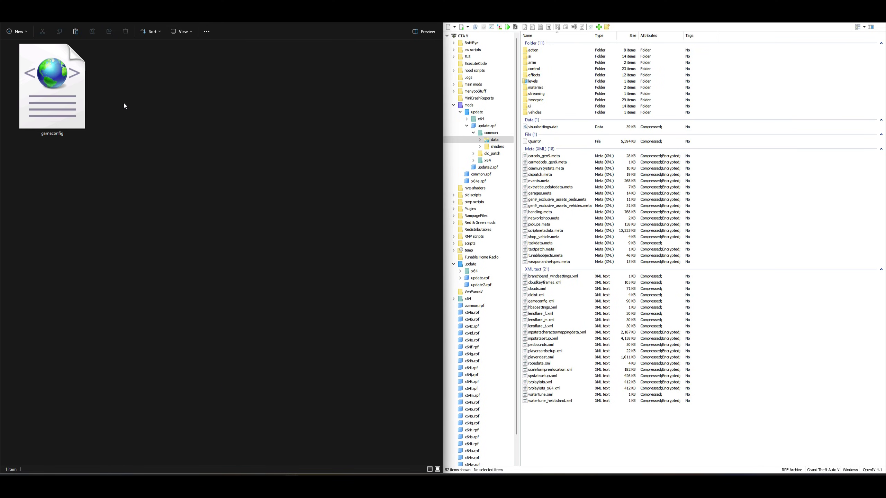
pyautogui.click(74, 100)
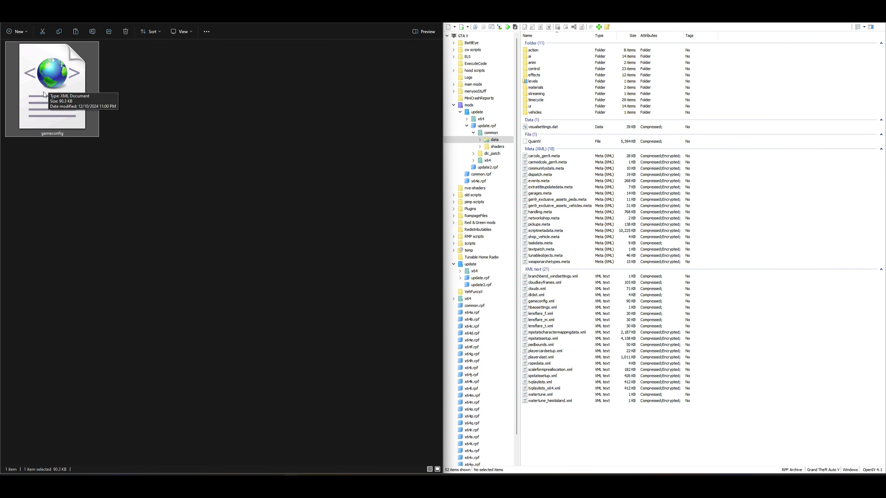
pyautogui.moveTo(50, 91); pyautogui.dragTo(745, 302)
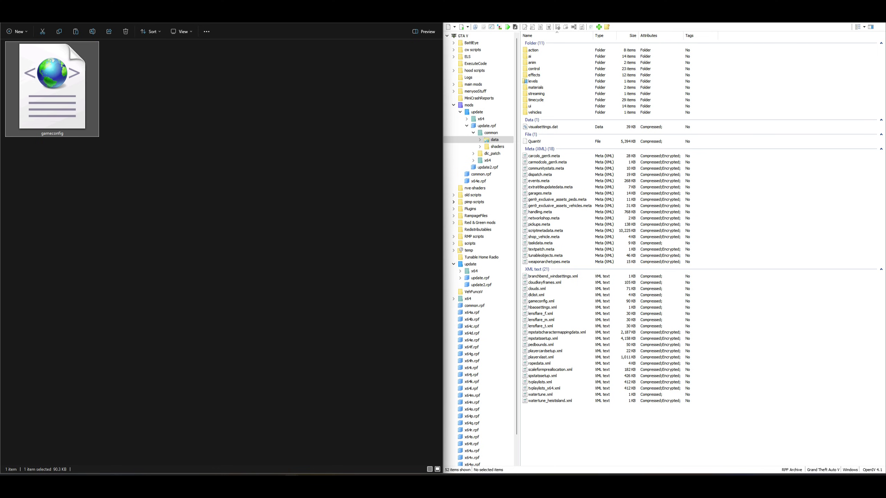
pyautogui.hotkey('alt', 'Left')
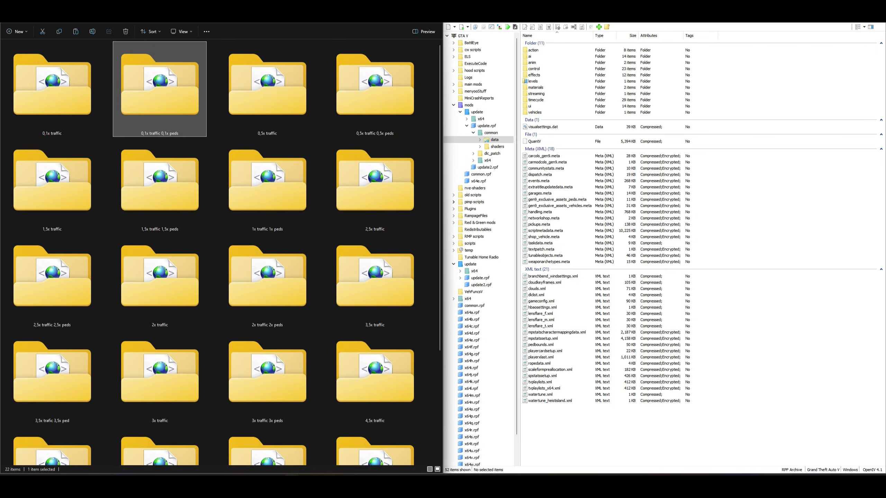
# - Return Explorer to the downloaded mod folders and collapse OpenIV's update node to list mods' contents
pyautogui.hotkey('alt', 'Left')
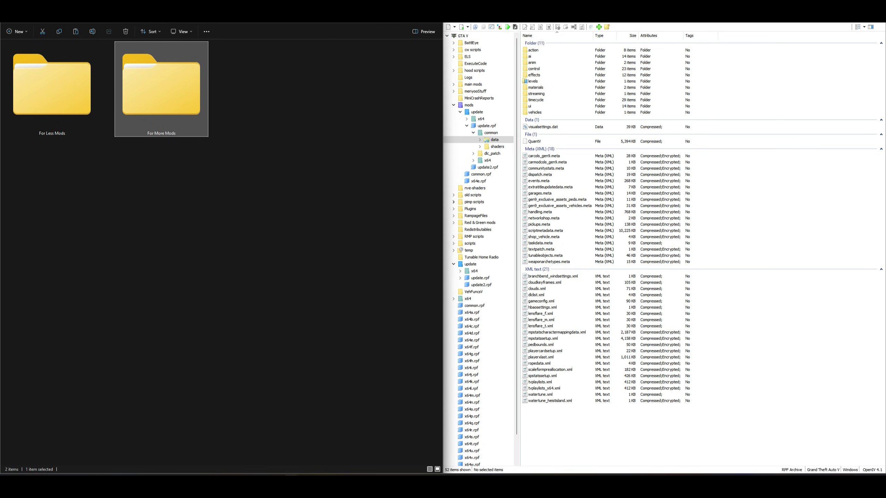
pyautogui.hotkey('alt', 'Left')
pyautogui.hotkey('alt', 'Left')
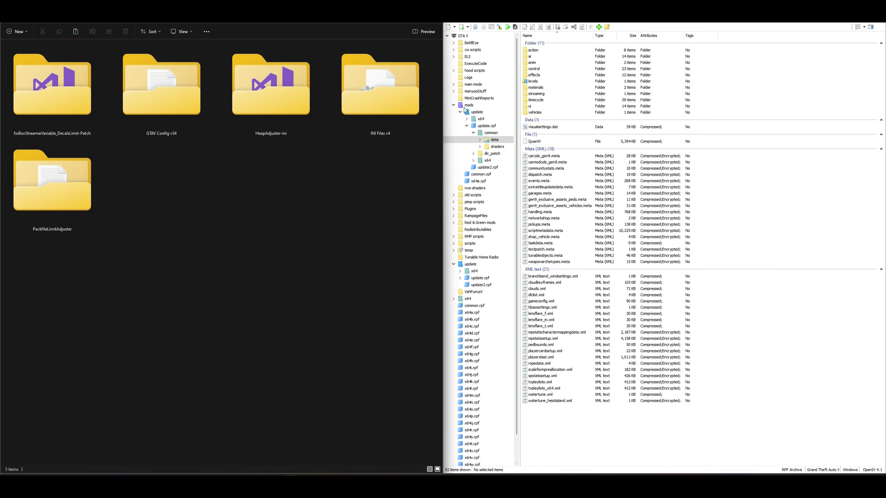
pyautogui.click(454, 105)
pyautogui.click(453, 188)
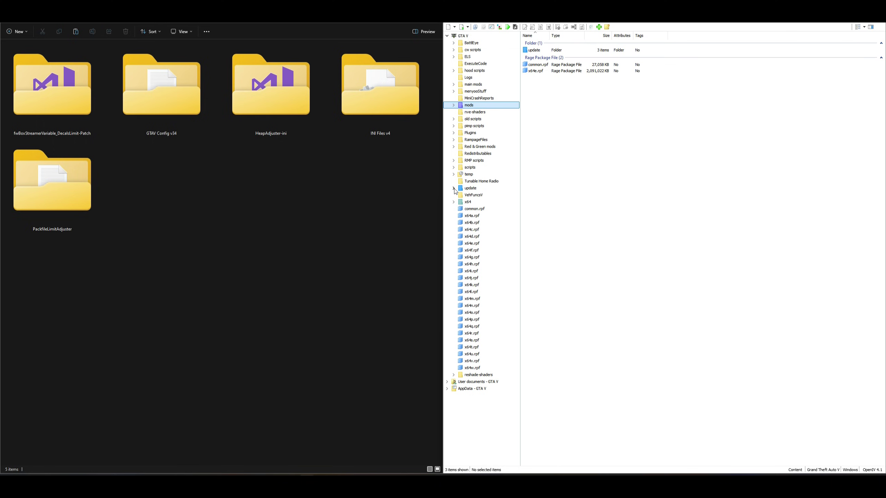
pyautogui.click(66, 208)
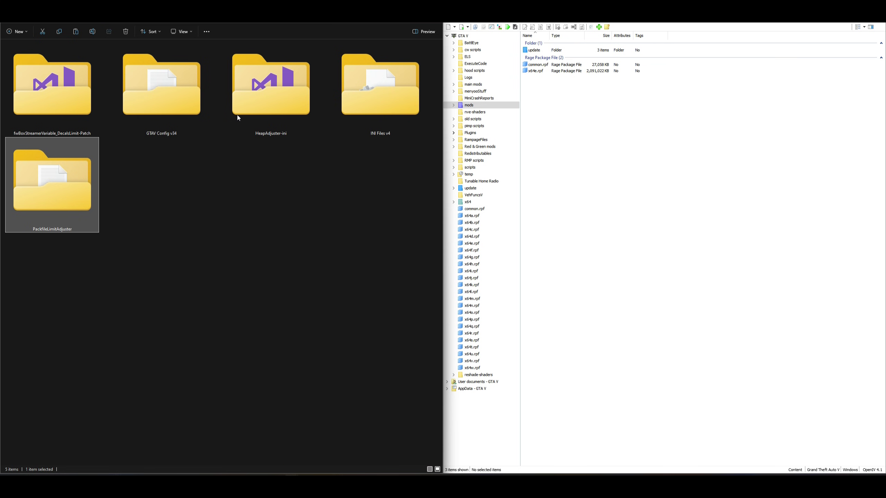
# - In the GTA V folder, confirm the PackfileLimitAdjuster ASI and config files are present
pyautogui.hotkey('alt', 'Tab')
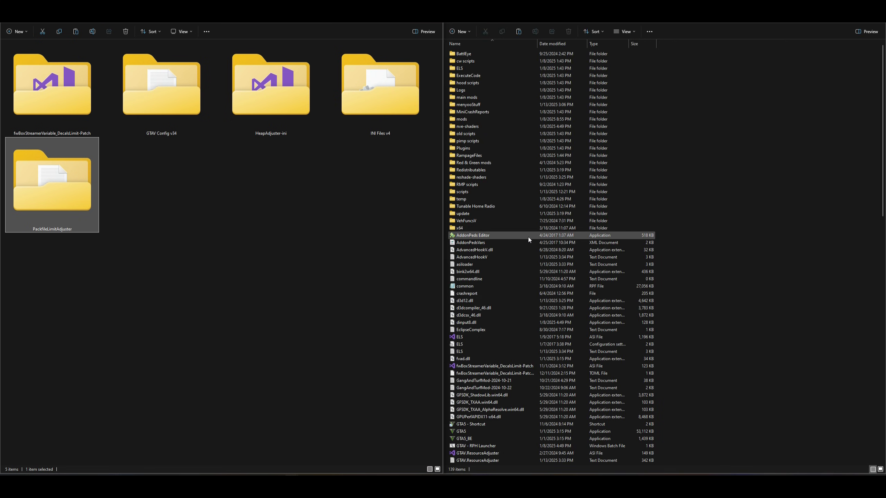
pyautogui.scroll(-3, 511, 284)
pyautogui.click(513, 279)
pyautogui.scroll(-5, 513, 278)
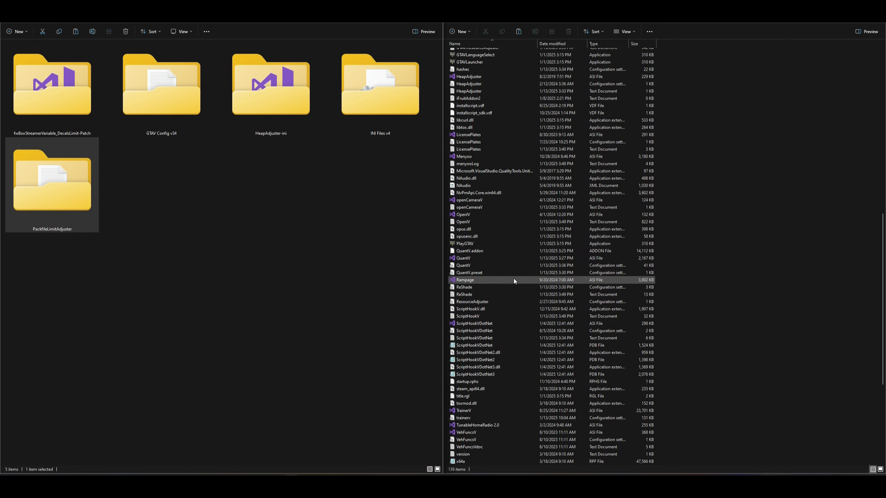
pyautogui.scroll(1, 484, 163)
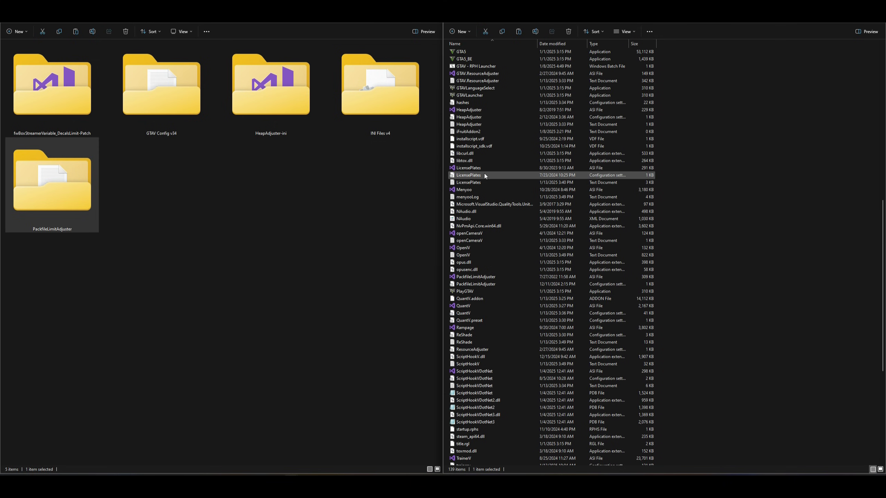
pyautogui.click(486, 278)
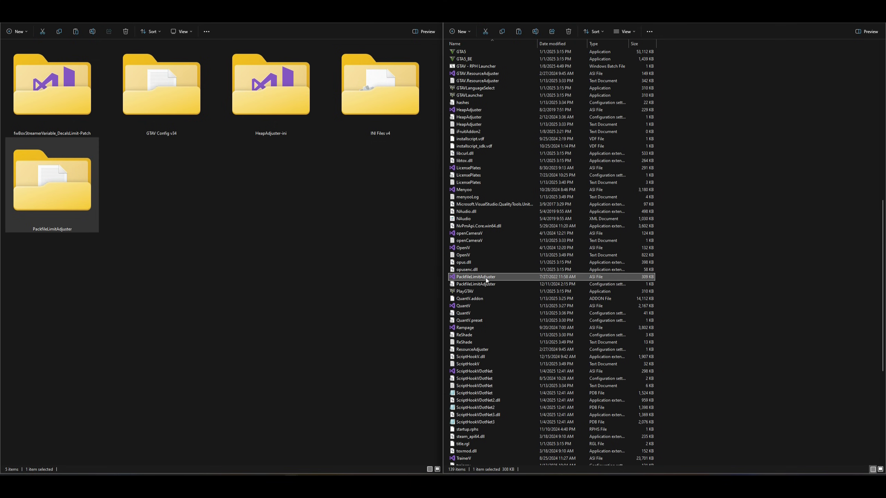
pyautogui.keyDown('ctrl'); pyautogui.click(487, 284); pyautogui.keyUp('ctrl')
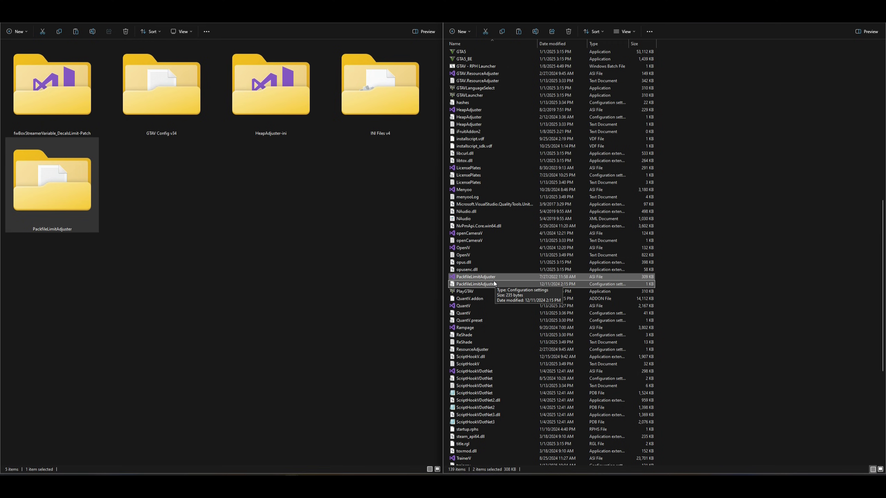
pyautogui.click(808, 248)
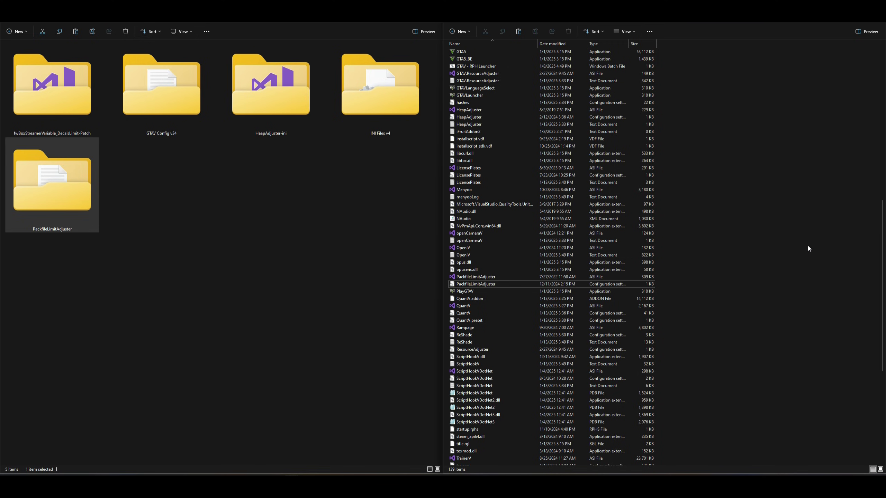
pyautogui.click(370, 255)
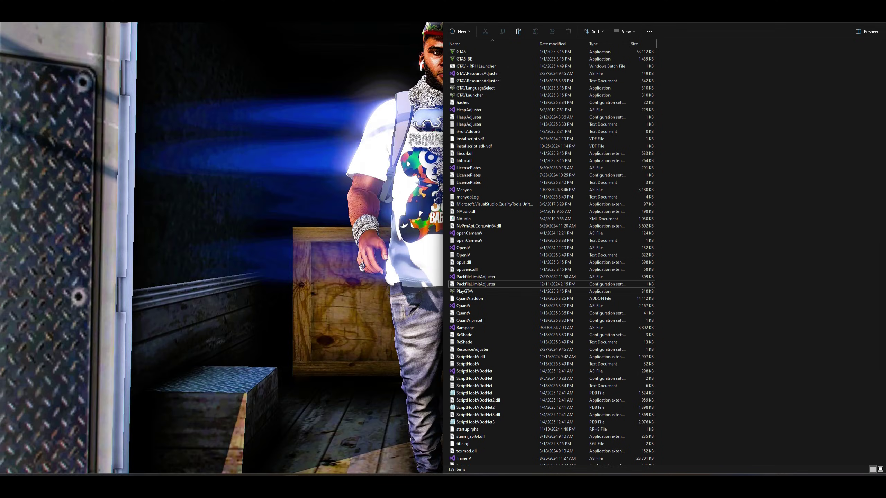